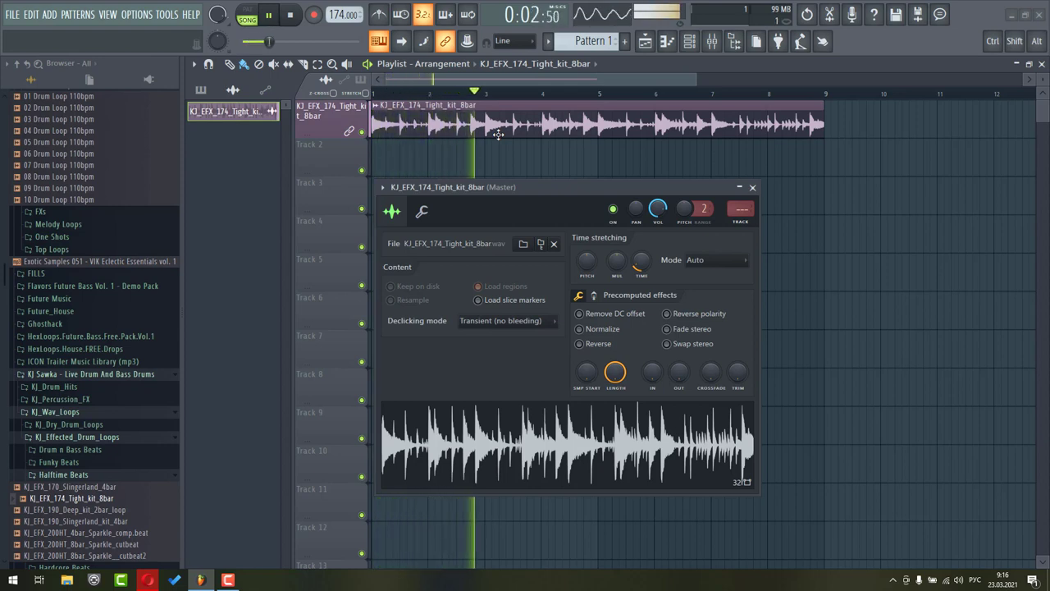
# Stop playback, route the drum loop to free mixer track 2 and load Fruity Parametric EQ 2 in its first effect slot.
pyautogui.press('space')
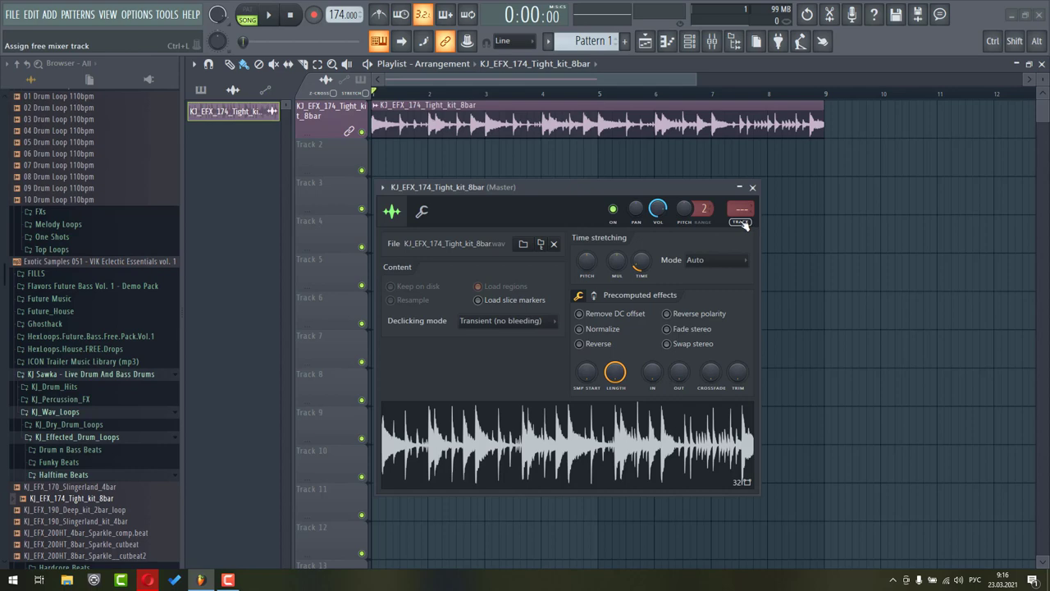
pyautogui.click(741, 219)
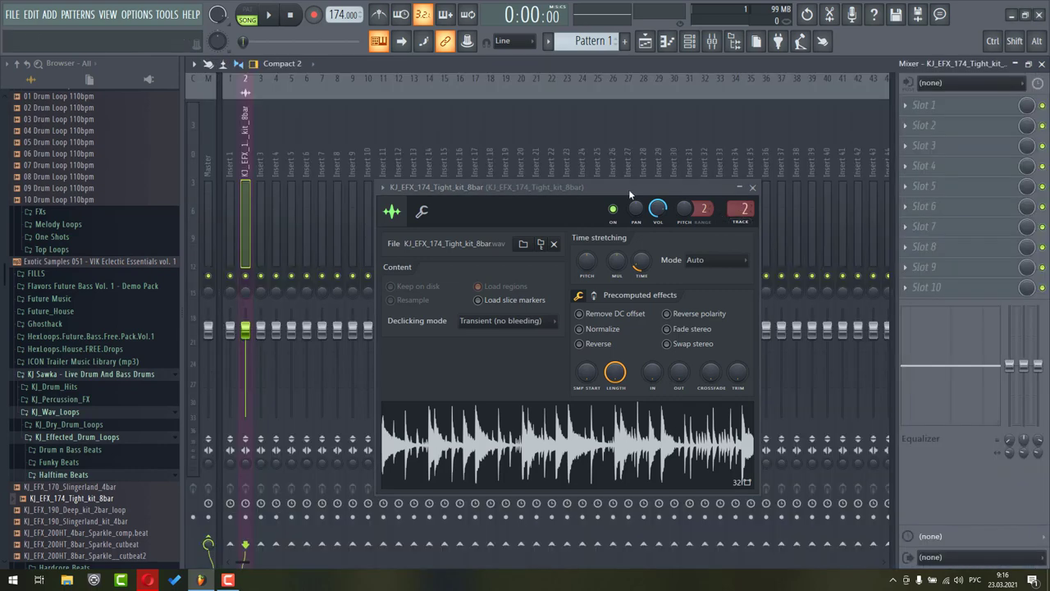
pyautogui.click(925, 105)
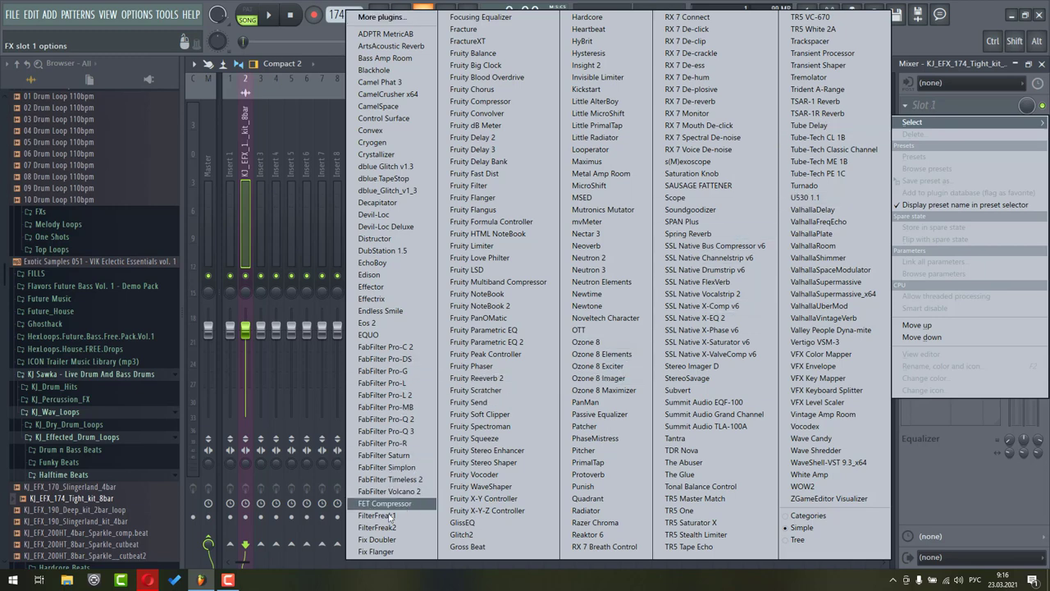
pyautogui.click(487, 343)
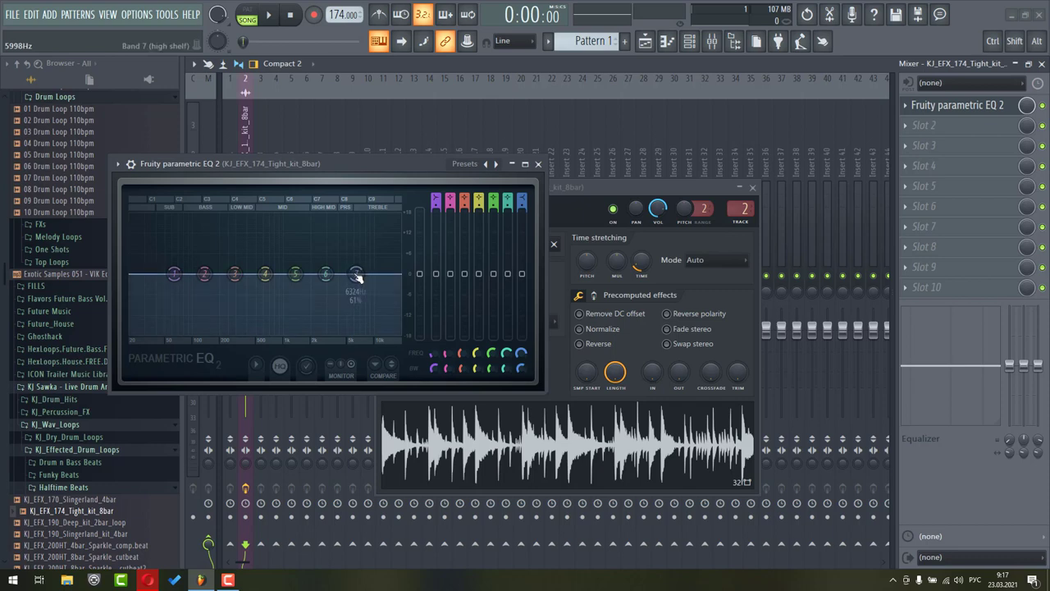
# Turn the EQ's band 7 into a steep-slope low pass and raise its frequency to 20000 Hz.
pyautogui.moveTo(356, 276); pyautogui.dragTo(344, 295)
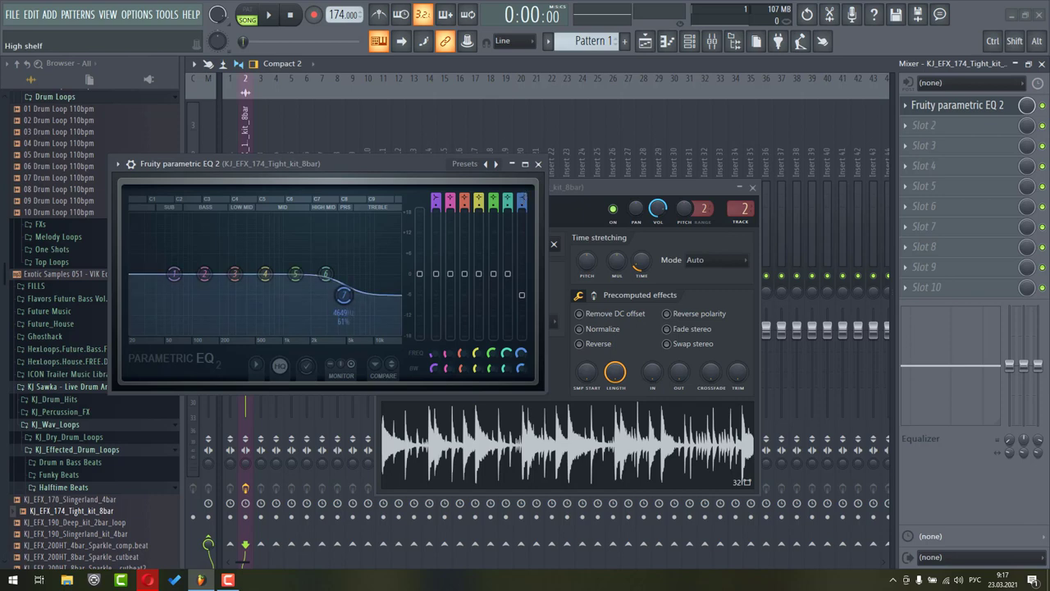
pyautogui.moveTo(522, 200); pyautogui.dragTo(522, 231)
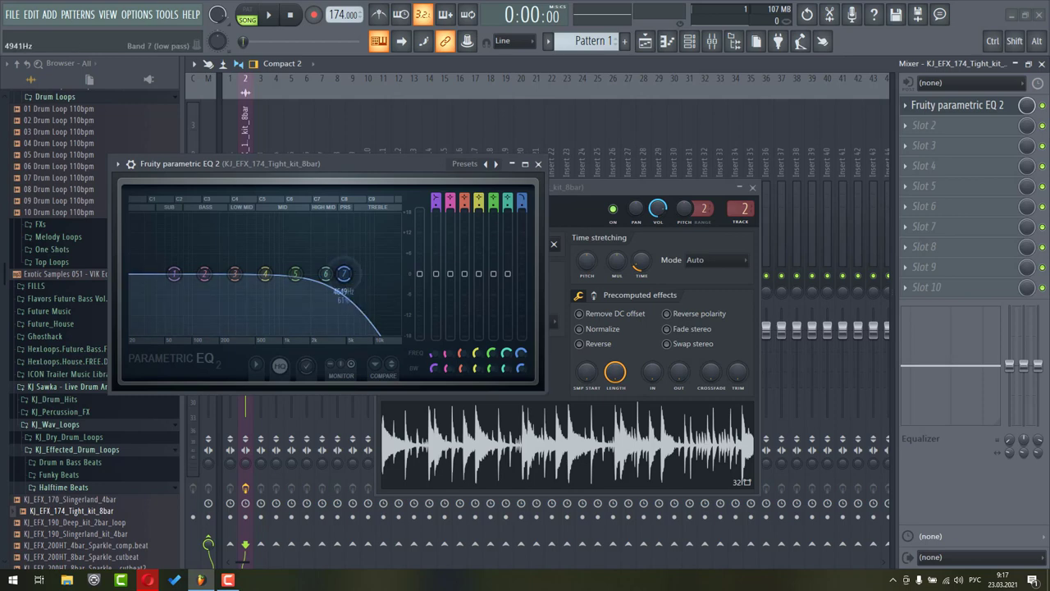
pyautogui.moveTo(344, 275); pyautogui.dragTo(356, 275)
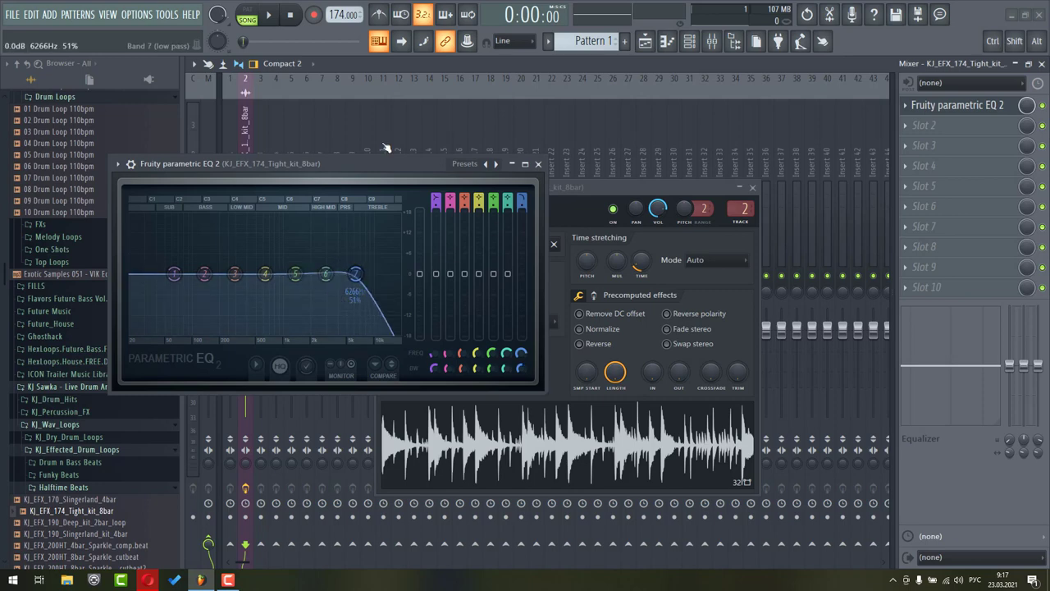
pyautogui.moveTo(522, 208); pyautogui.dragTo(522, 180)
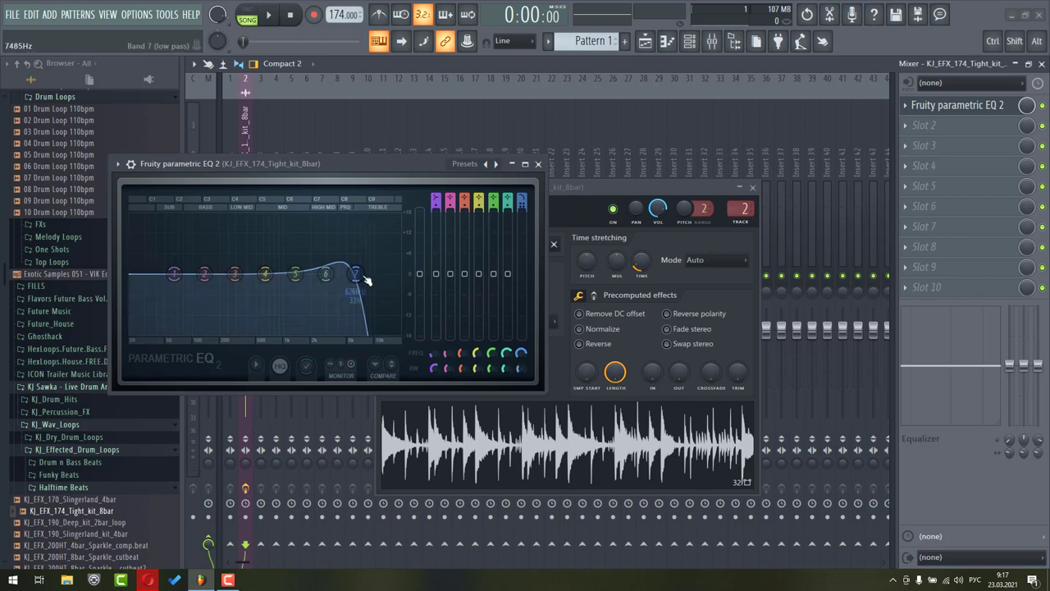
pyautogui.moveTo(522, 355)
pyautogui.mouseDown()
pyautogui.moveTo(522, 401)
pyautogui.moveTo(522, 345)
pyautogui.moveTo(524, 397)
pyautogui.moveTo(528, 352)
pyautogui.mouseUp()
pyautogui.press('space')
pyautogui.press('space')
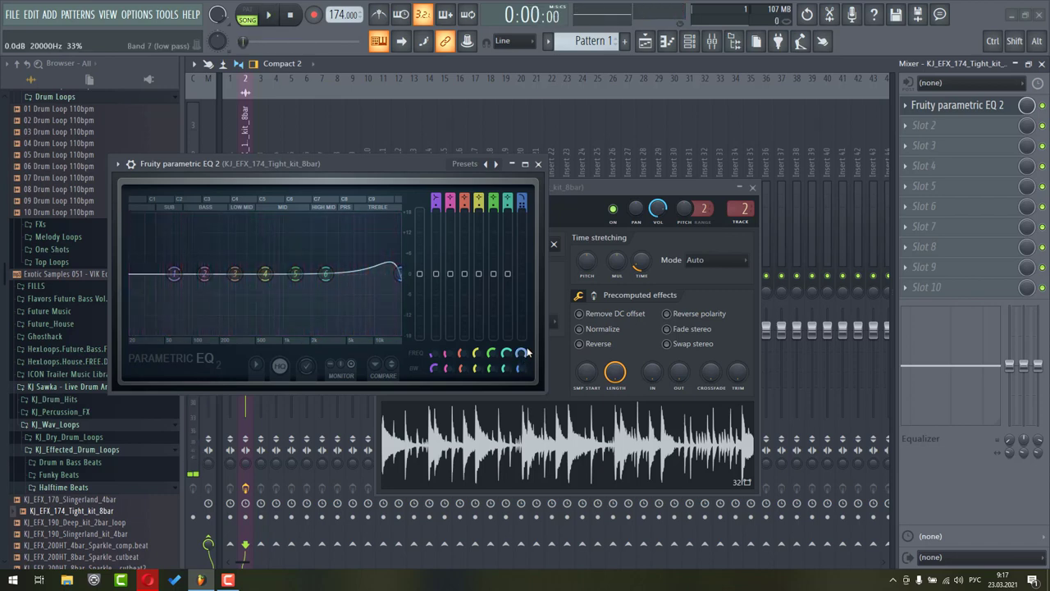
# Create an automation clip for the band 7 frequency and move the EQ and sample windows clear of the clip.
pyautogui.rightClick(521, 356)
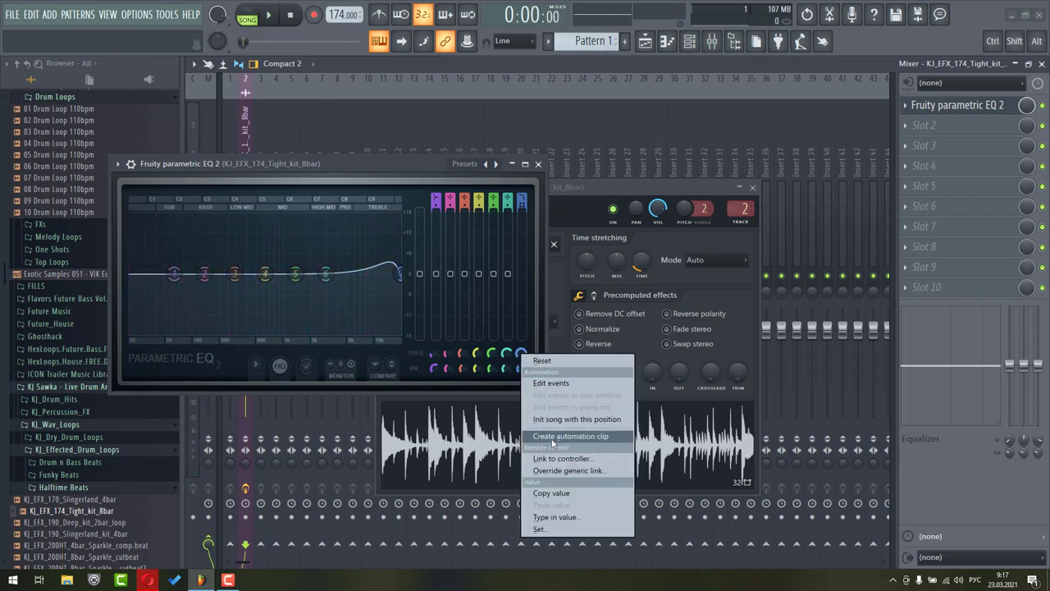
pyautogui.click(572, 436)
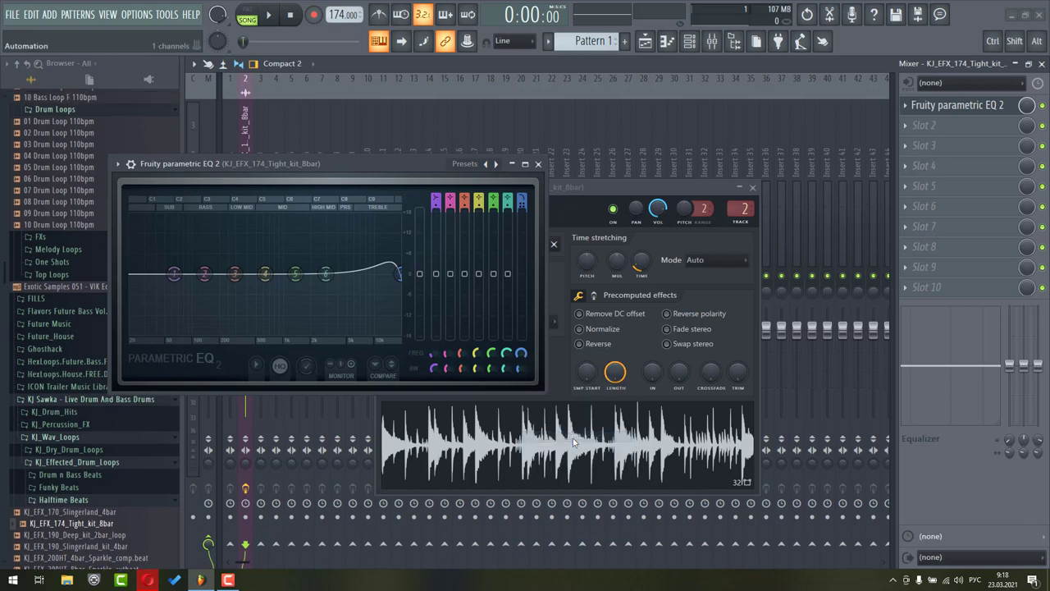
pyautogui.moveTo(398, 168); pyautogui.dragTo(687, 306)
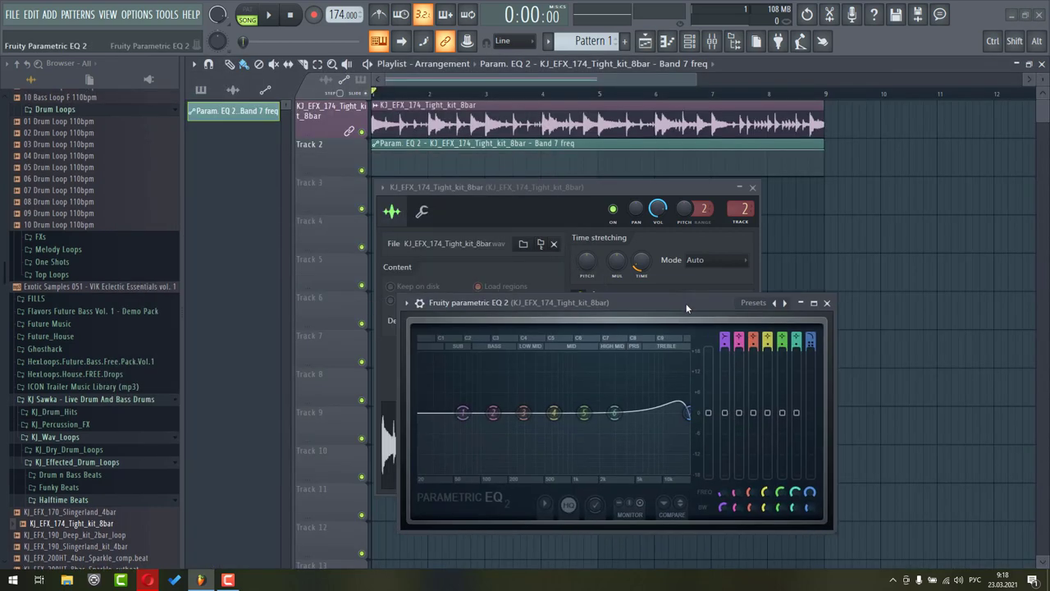
pyautogui.moveTo(505, 187); pyautogui.dragTo(713, 260)
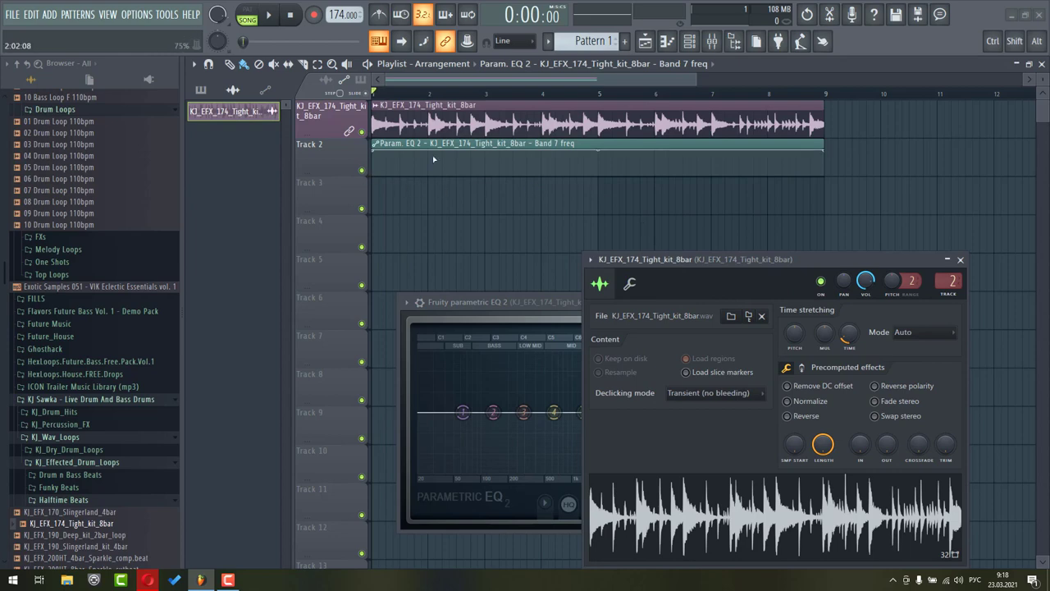
# Shape the frequency automation with a low point at bar 2, a high point at bar 3 and a low end point.
pyautogui.moveTo(819, 155); pyautogui.dragTo(822, 174)
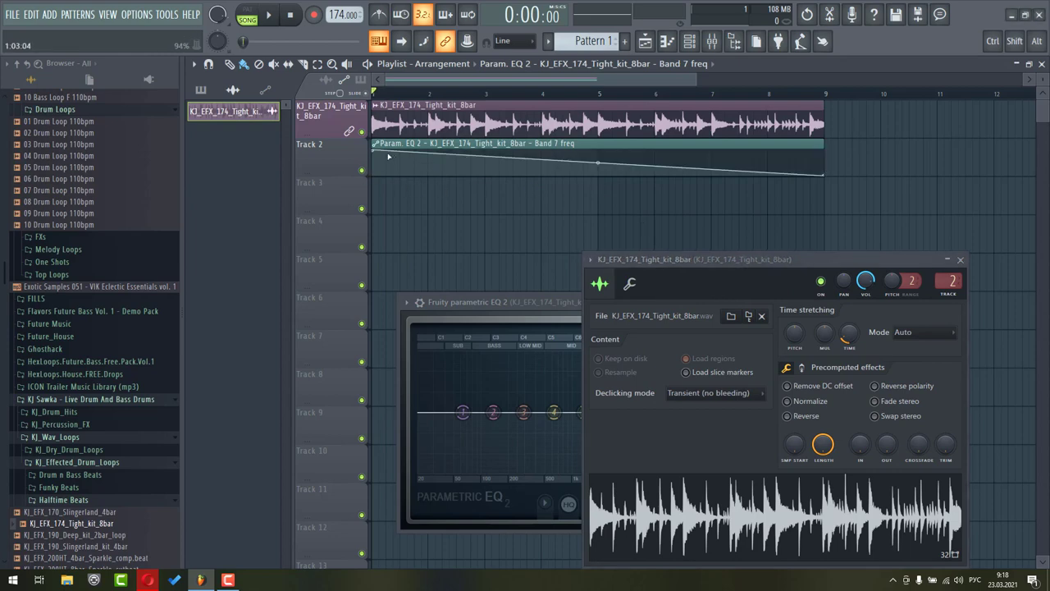
pyautogui.rightClick(428, 175)
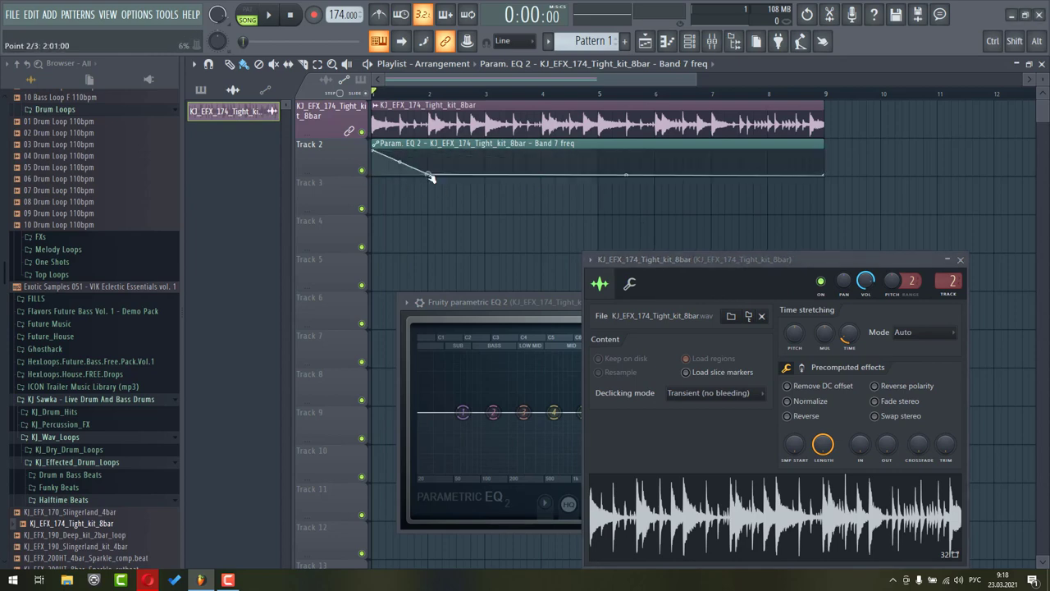
pyautogui.rightClick(485, 150)
# Play the loop to check the automated low-pass sweep, keeping the EQ window in view.
pyautogui.press('space')
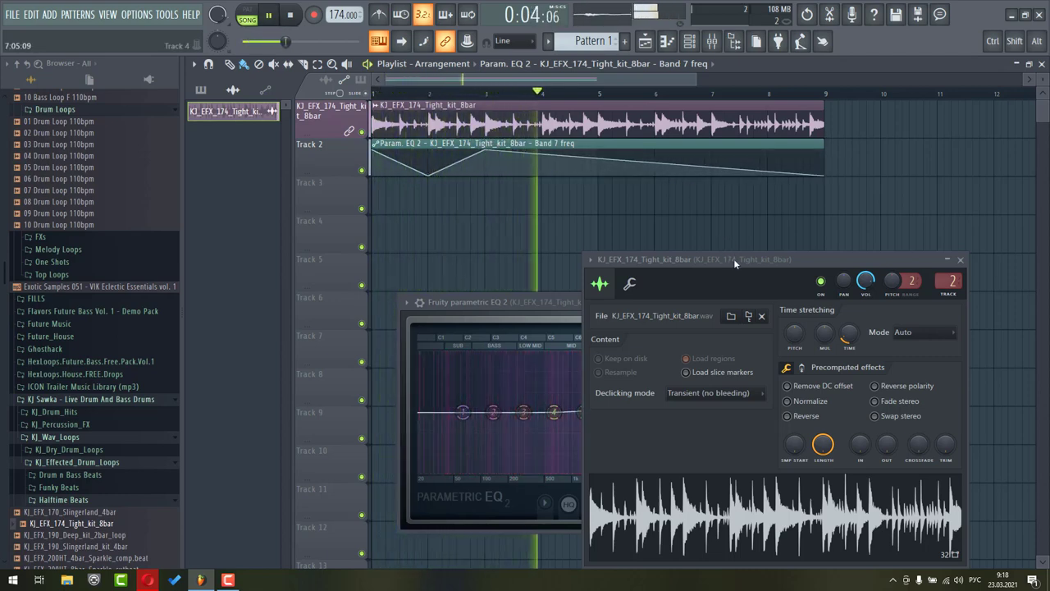
pyautogui.moveTo(694, 262); pyautogui.dragTo(878, 274)
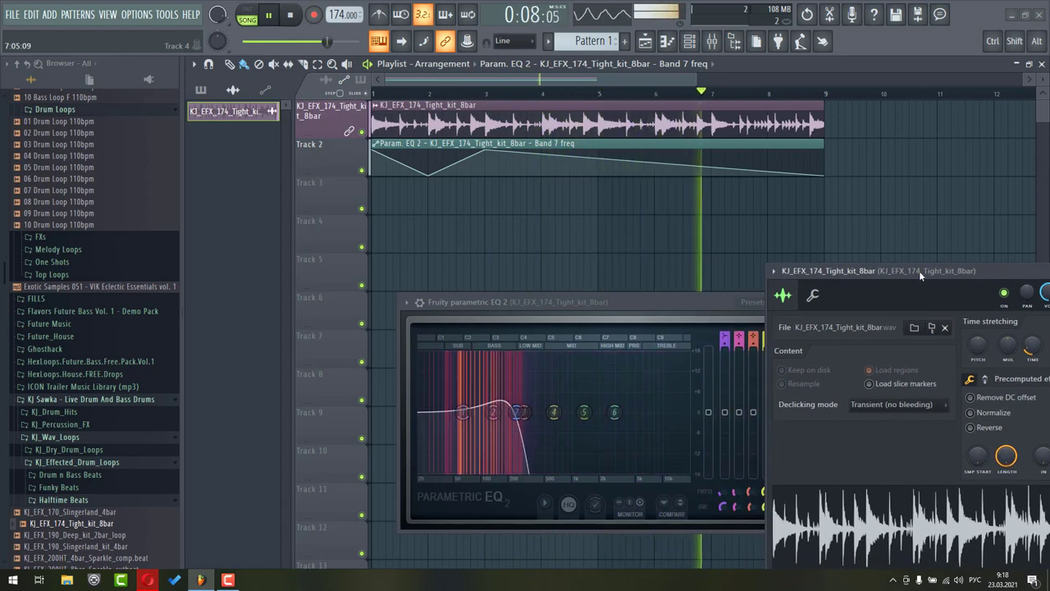
pyautogui.press('space')
pyautogui.moveTo(919, 271); pyautogui.dragTo(719, 234)
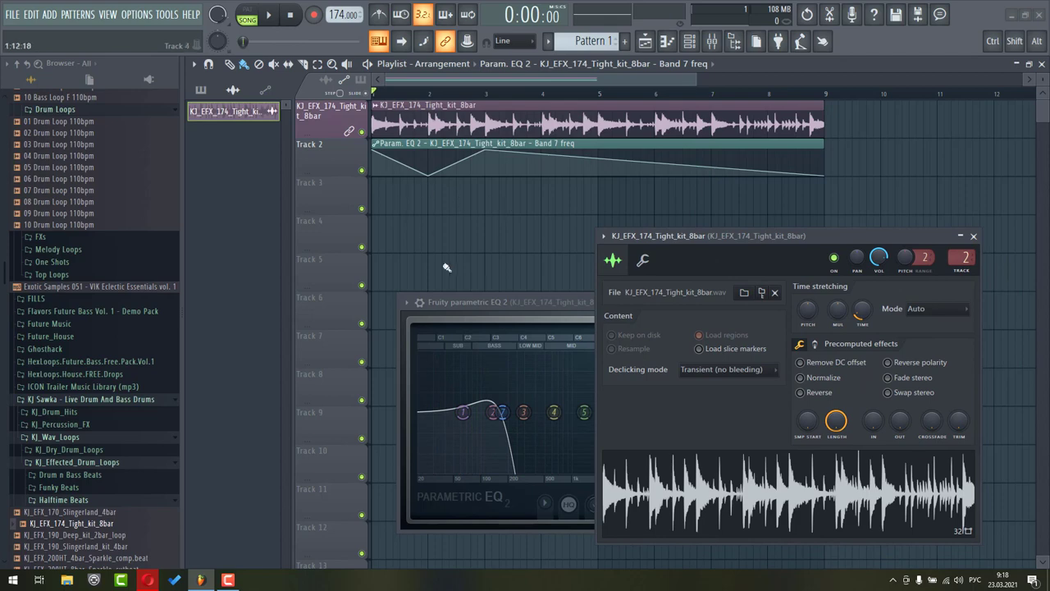
pyautogui.moveTo(493, 302); pyautogui.dragTo(452, 284)
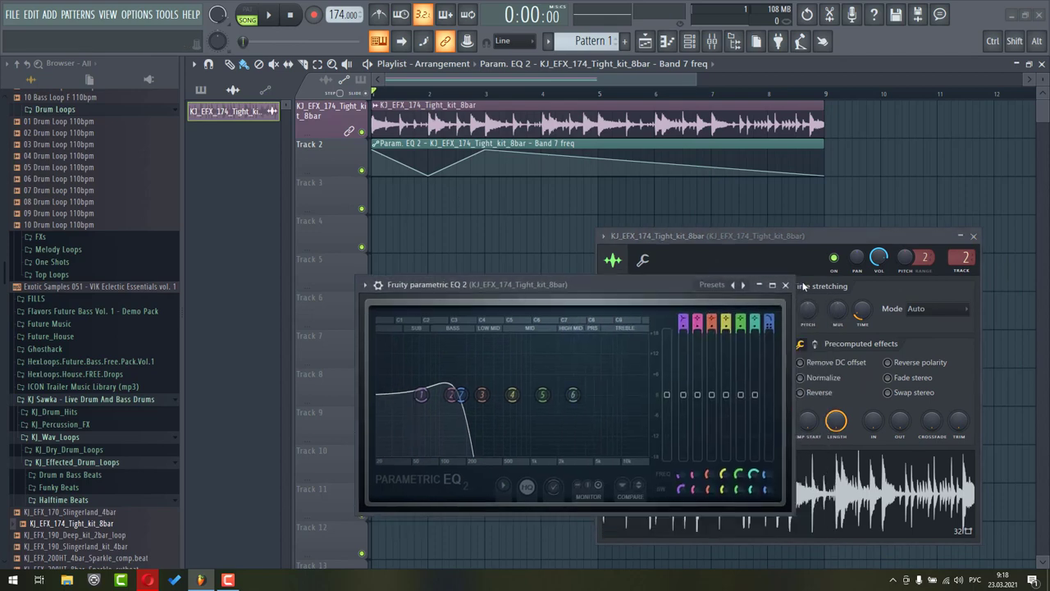
# Bypass Fruity Parametric EQ 2 in the mixer and load FabFilter Pro-Q 2 in the second effect slot.
pyautogui.press('F9')
pyautogui.click(946, 112)
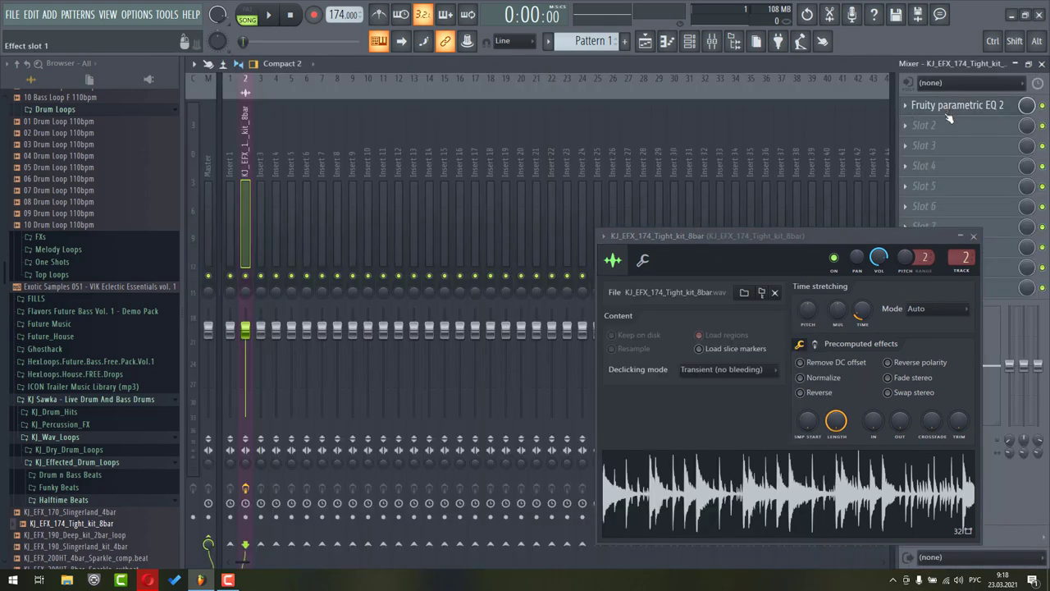
pyautogui.click(1043, 106)
pyautogui.click(964, 132)
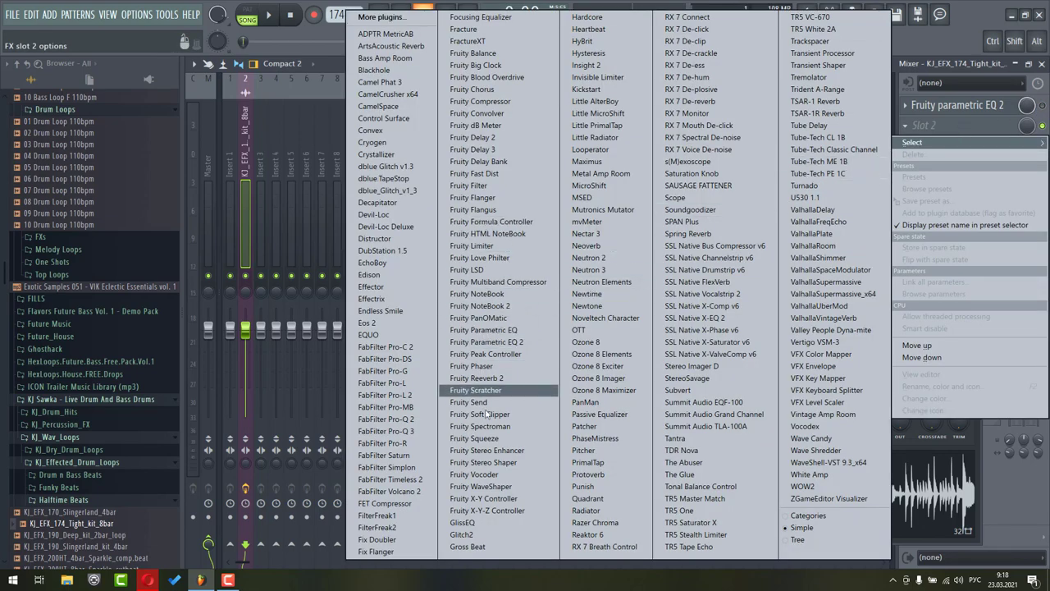
pyautogui.click(412, 419)
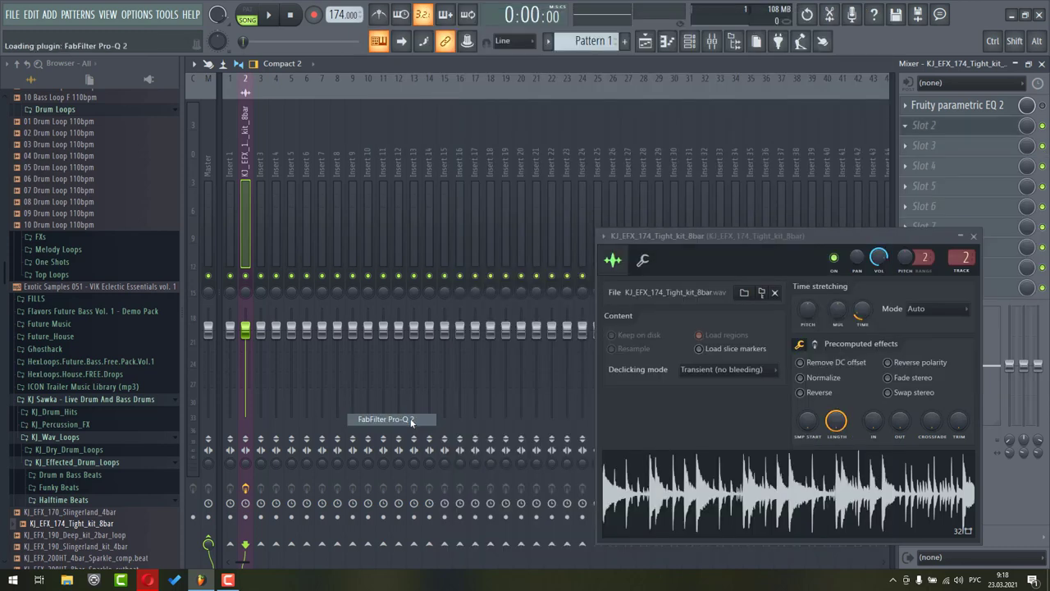
pyautogui.moveTo(442, 180); pyautogui.dragTo(518, 187)
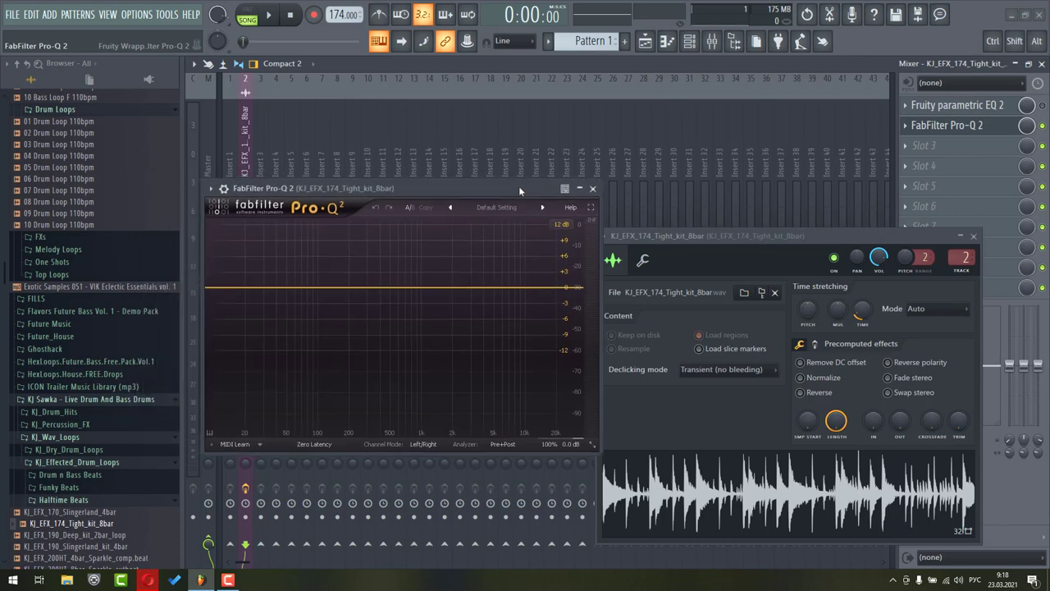
# Add a 30 dB/oct high-cut band in Pro-Q 2 and lower its frequency to about 15814 Hz.
pyautogui.click(566, 290)
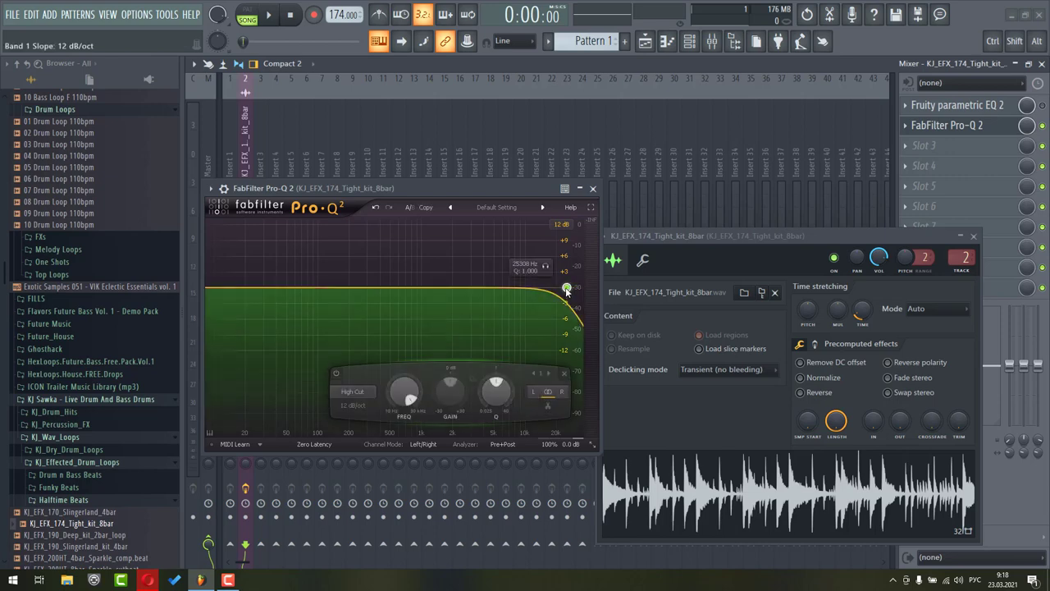
pyautogui.scroll(4, 566, 291)
pyautogui.scroll(-1, 566, 291)
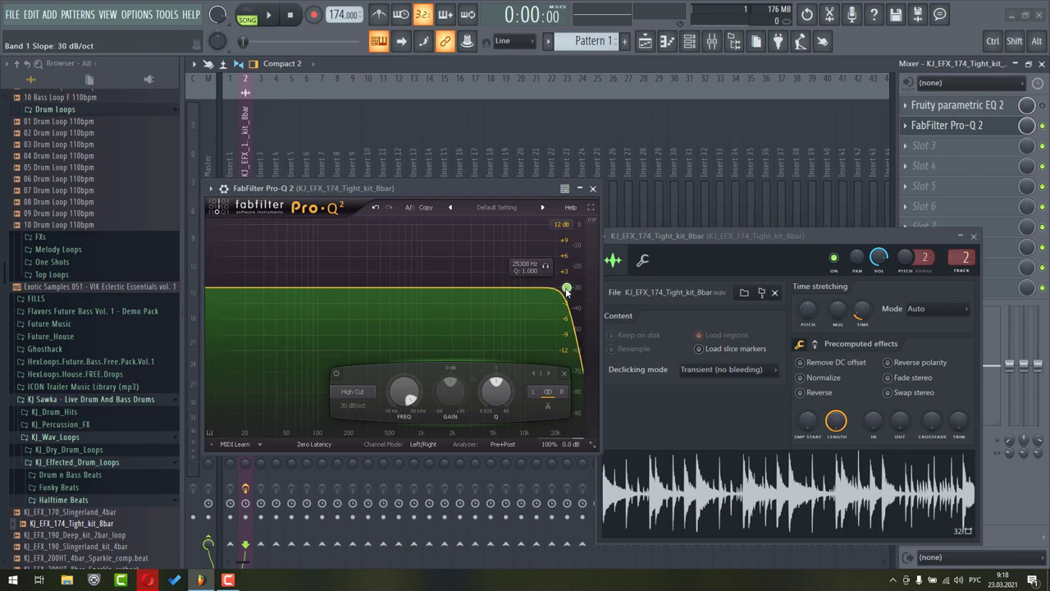
pyautogui.scroll(-5, 404, 397)
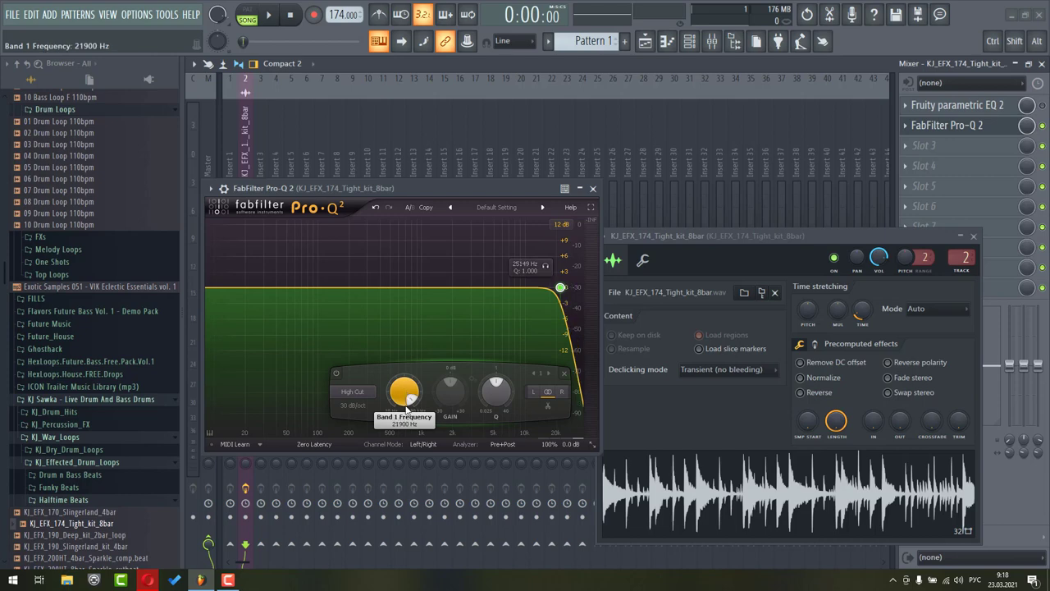
pyautogui.scroll(3, 407, 394)
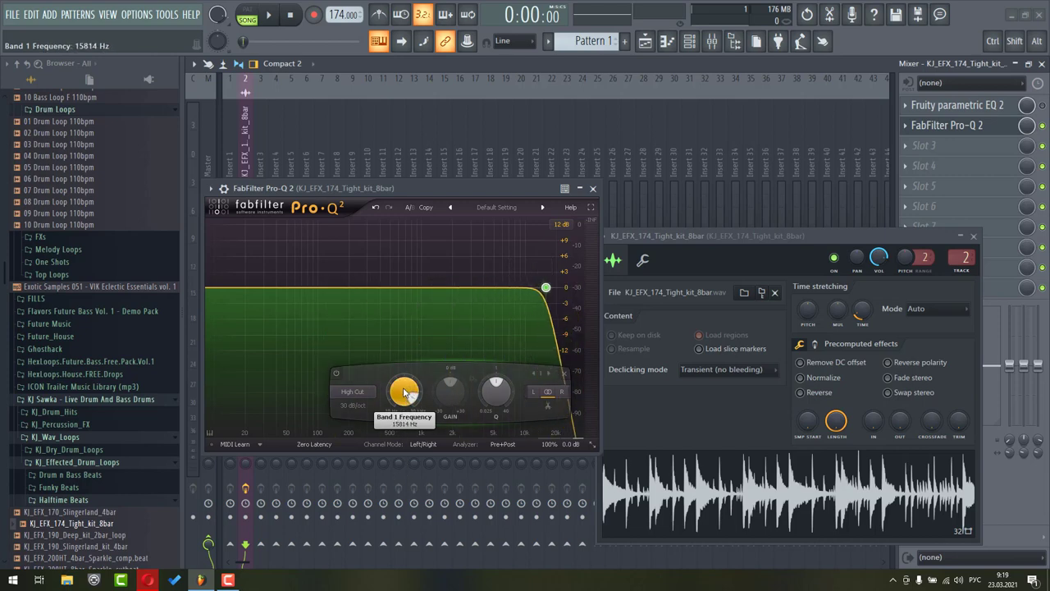
# Play the loop while sweeping the high-cut band's frequency, then stop playback.
pyautogui.press('space')
pyautogui.moveTo(405, 394)
pyautogui.mouseDown()
pyautogui.moveTo(392, 476)
pyautogui.moveTo(403, 392)
pyautogui.mouseUp()
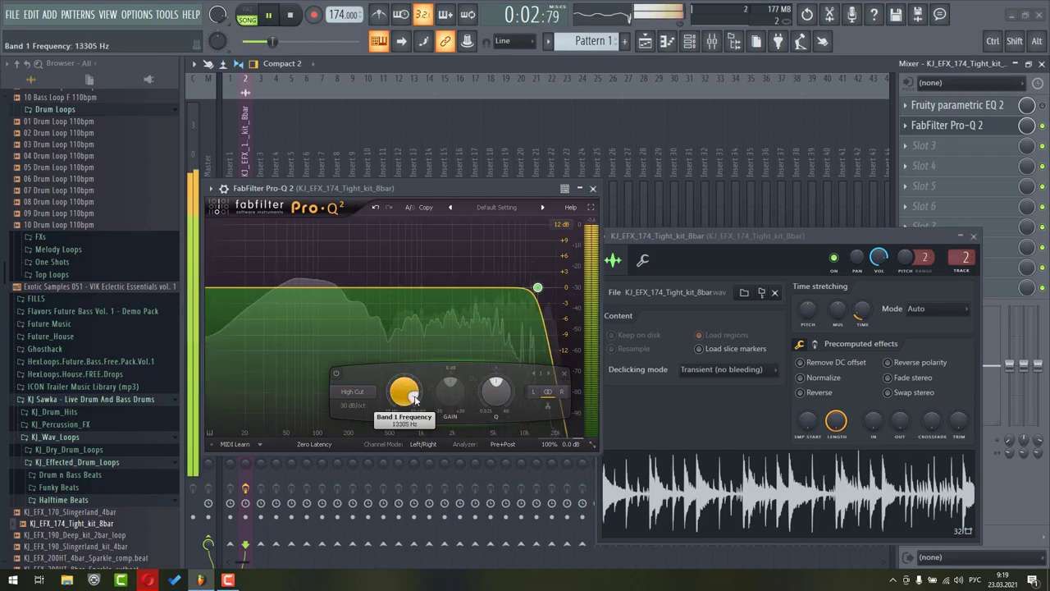
pyautogui.press('space')
# Readjust the high-cut frequency and examine its automation options, both on the knob and for the last tweaked parameter.
pyautogui.rightClick(403, 392)
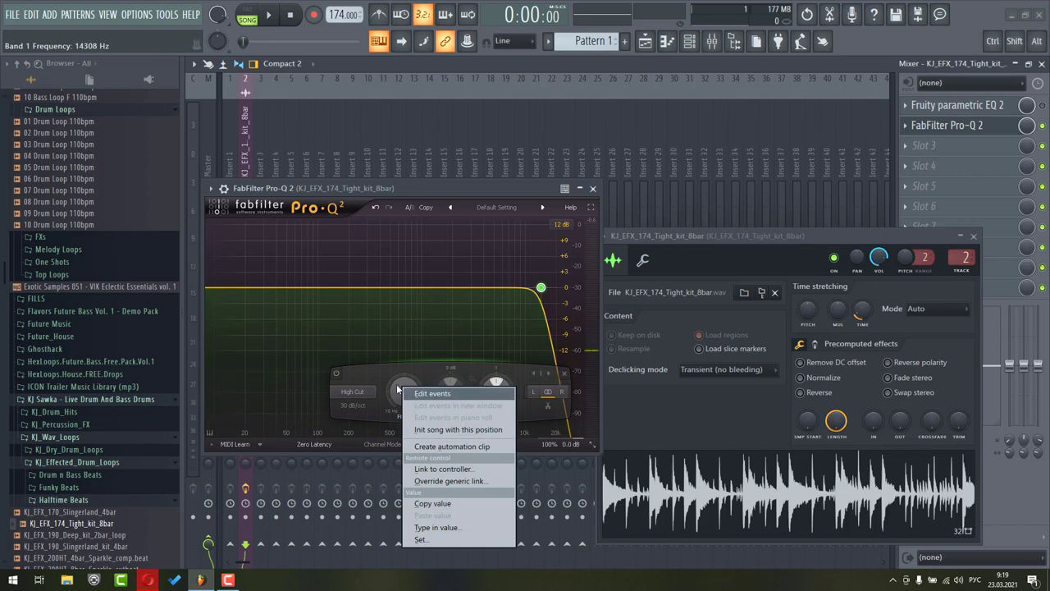
pyautogui.moveTo(397, 393)
pyautogui.mouseDown()
pyautogui.moveTo(395, 367)
pyautogui.moveTo(397, 378)
pyautogui.mouseUp()
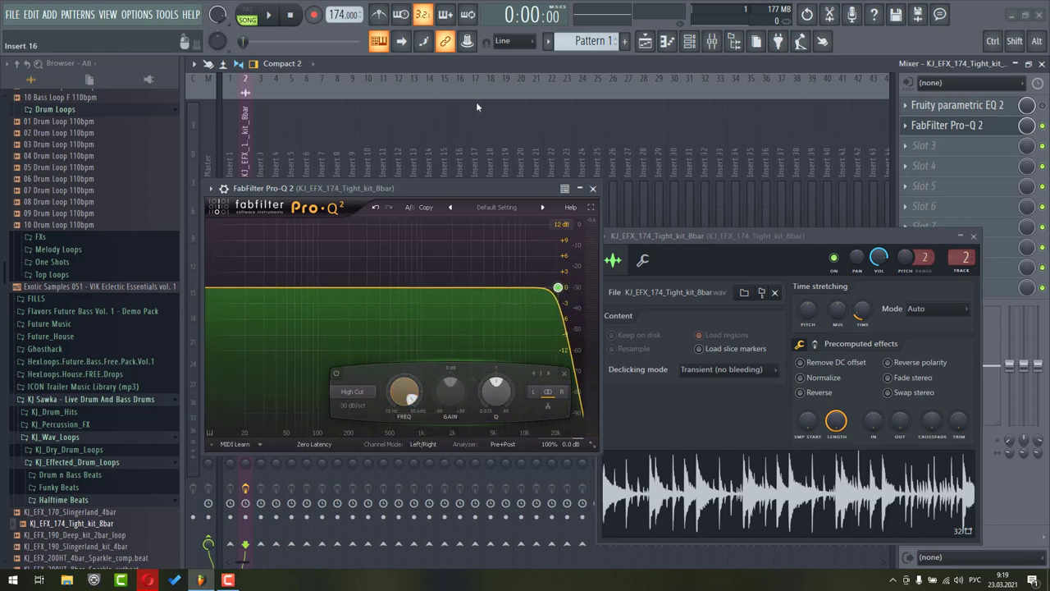
pyautogui.click(467, 41)
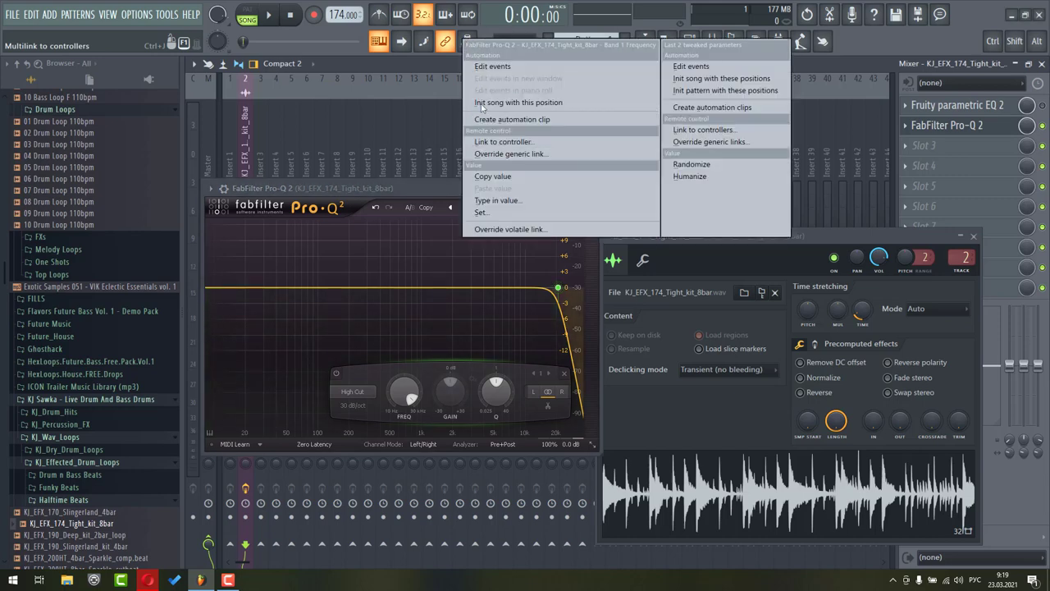
pyautogui.click(410, 398)
pyautogui.rightClick(405, 392)
pyautogui.click(400, 390)
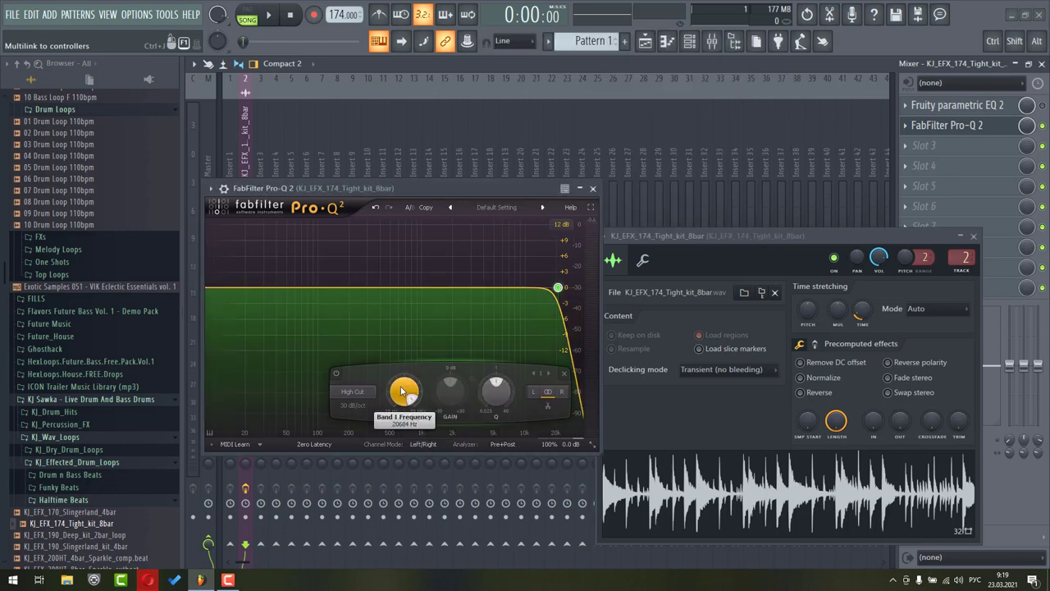
pyautogui.moveTo(407, 394); pyautogui.dragTo(412, 393)
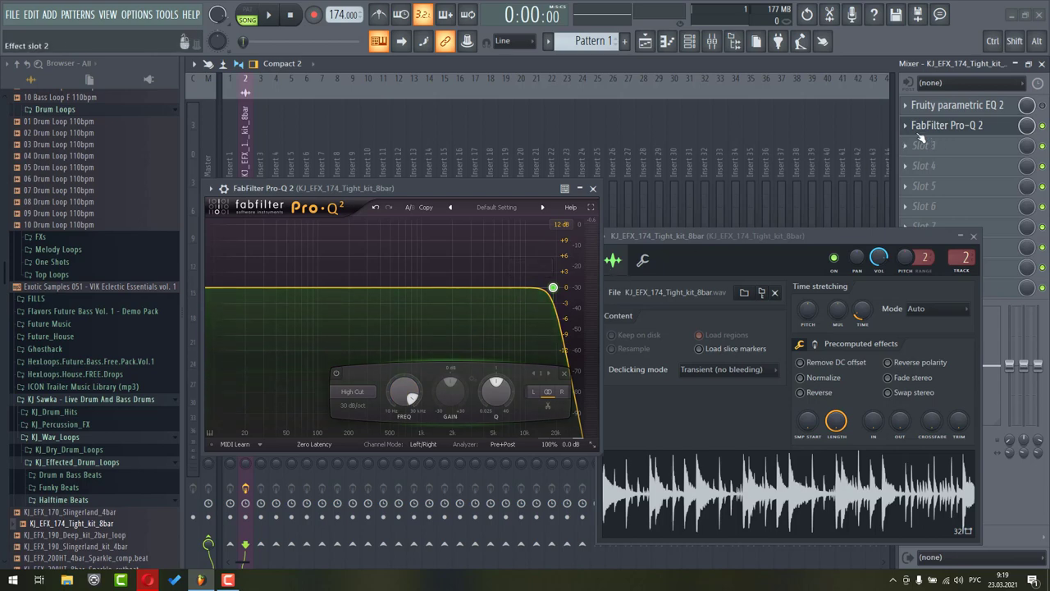
# Bypass FabFilter Pro-Q 2 in the mixer and load FabFilter Simplon in the third effect slot.
pyautogui.click(941, 145)
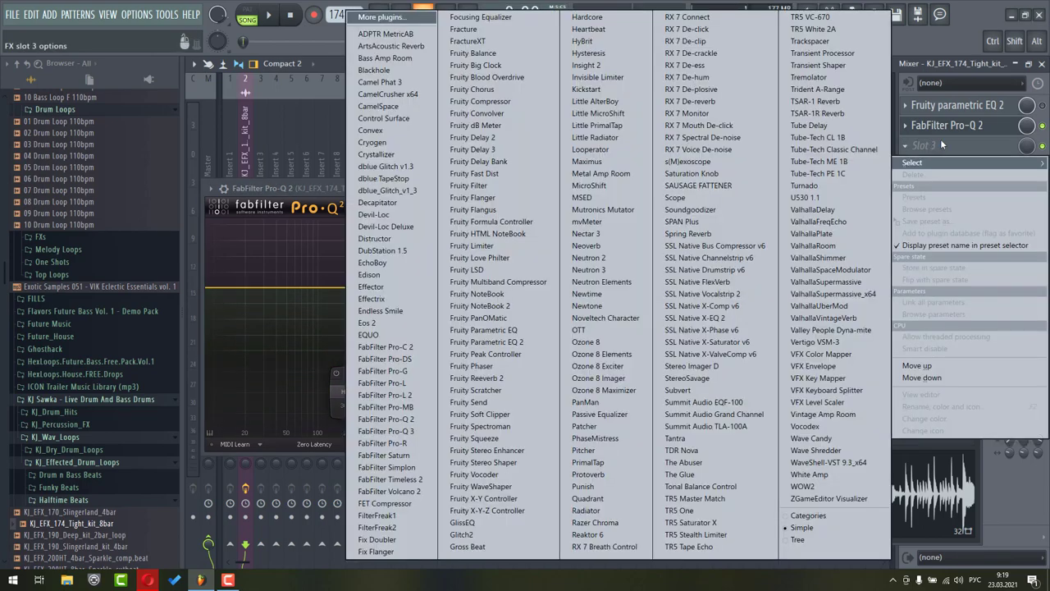
pyautogui.click(1042, 127)
pyautogui.click(973, 146)
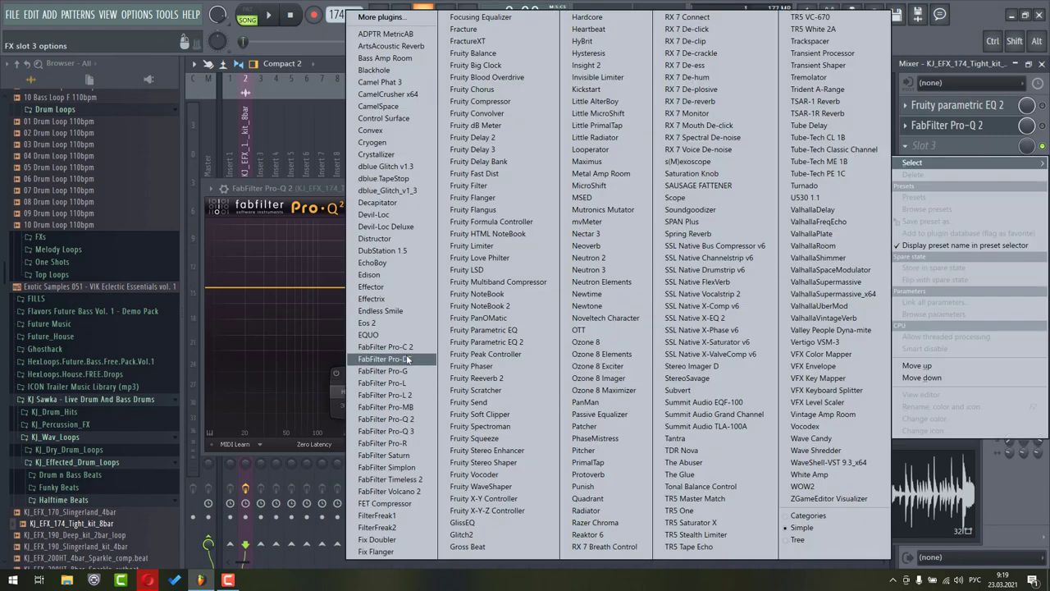
pyautogui.click(389, 466)
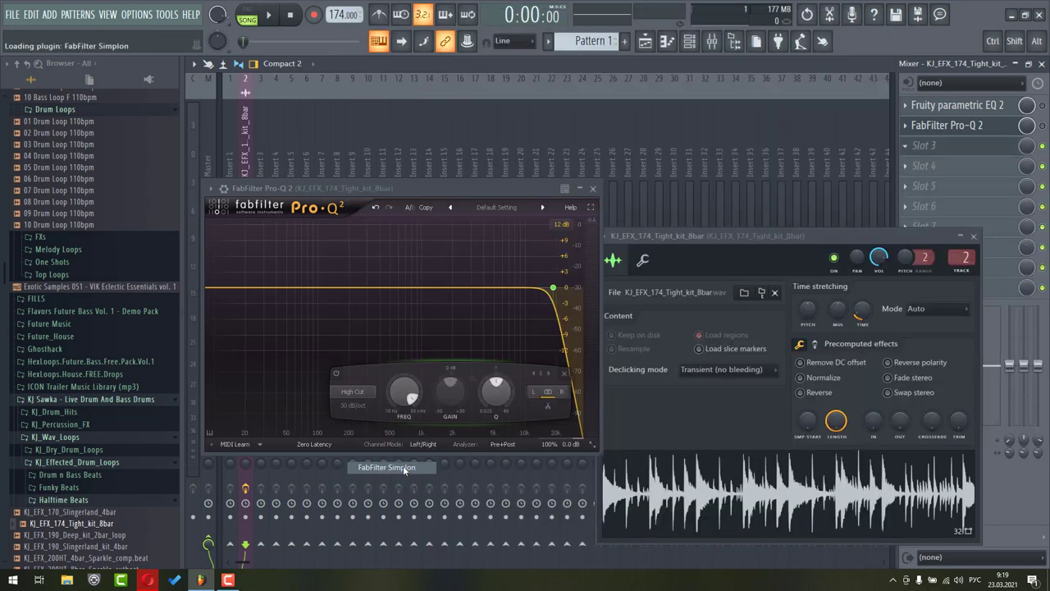
pyautogui.moveTo(563, 78); pyautogui.dragTo(643, 98)
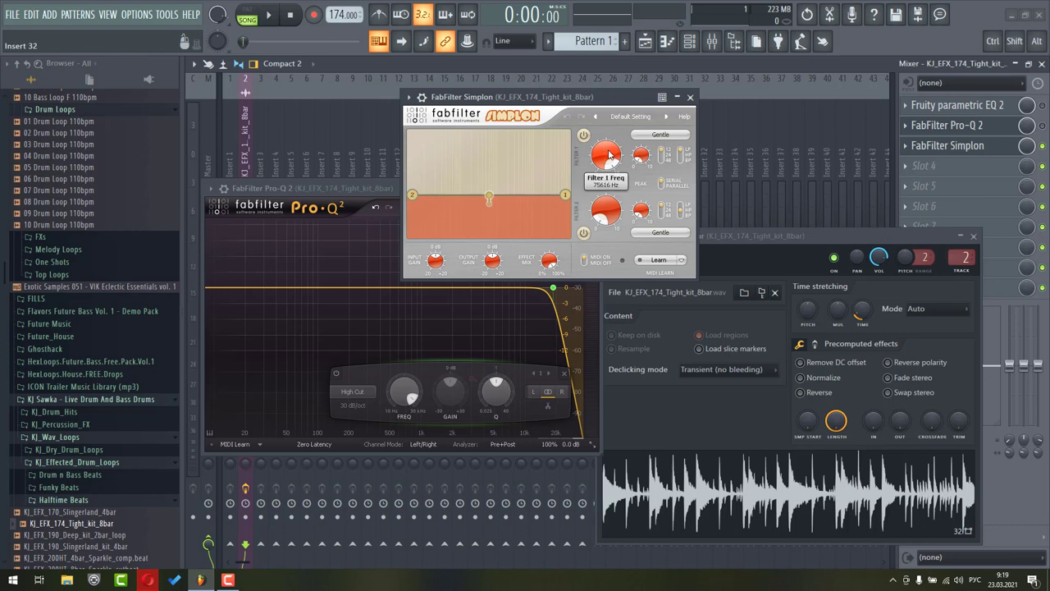
# Link Simplon's Filter 1 frequency to the existing Param. EQ 2 Band 7 freq automation clip and play the loop to audition it.
pyautogui.moveTo(609, 154)
pyautogui.mouseDown()
pyautogui.moveTo(614, 234)
pyautogui.moveTo(631, 216)
pyautogui.moveTo(609, 149)
pyautogui.mouseUp()
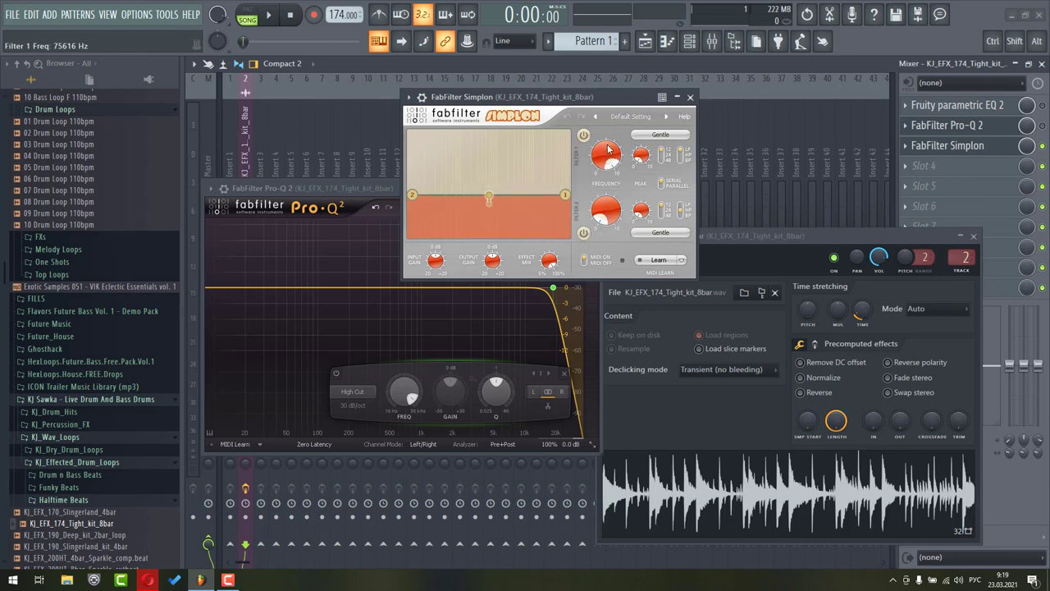
pyautogui.rightClick(608, 154)
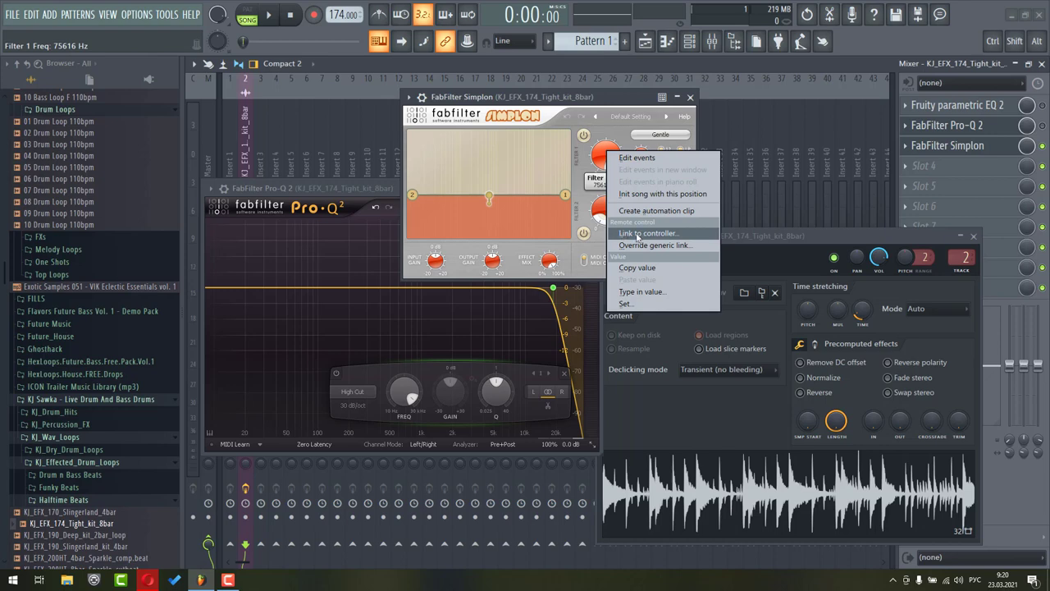
pyautogui.click(647, 234)
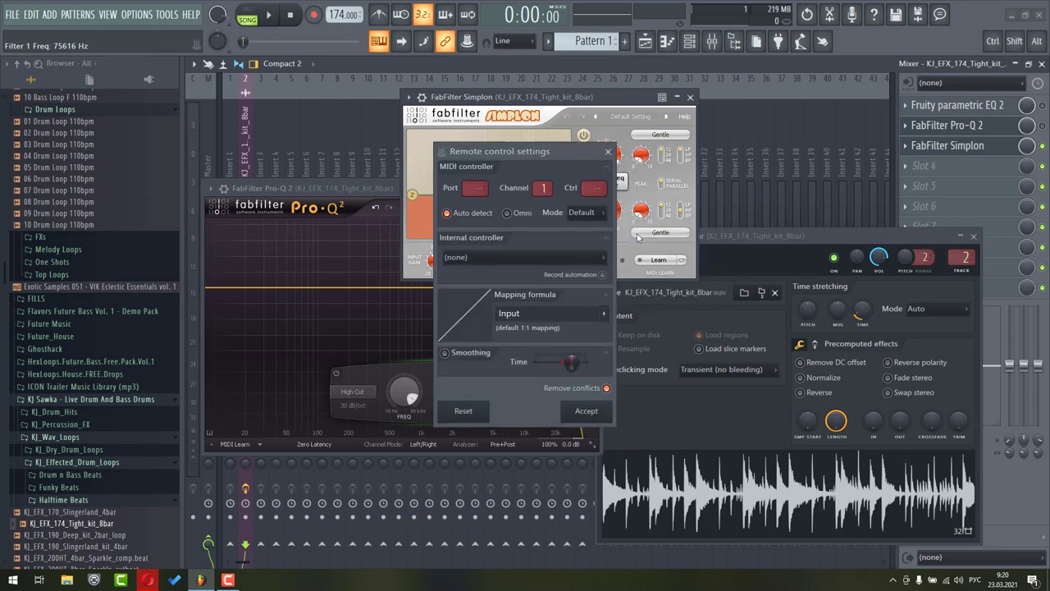
pyautogui.click(590, 259)
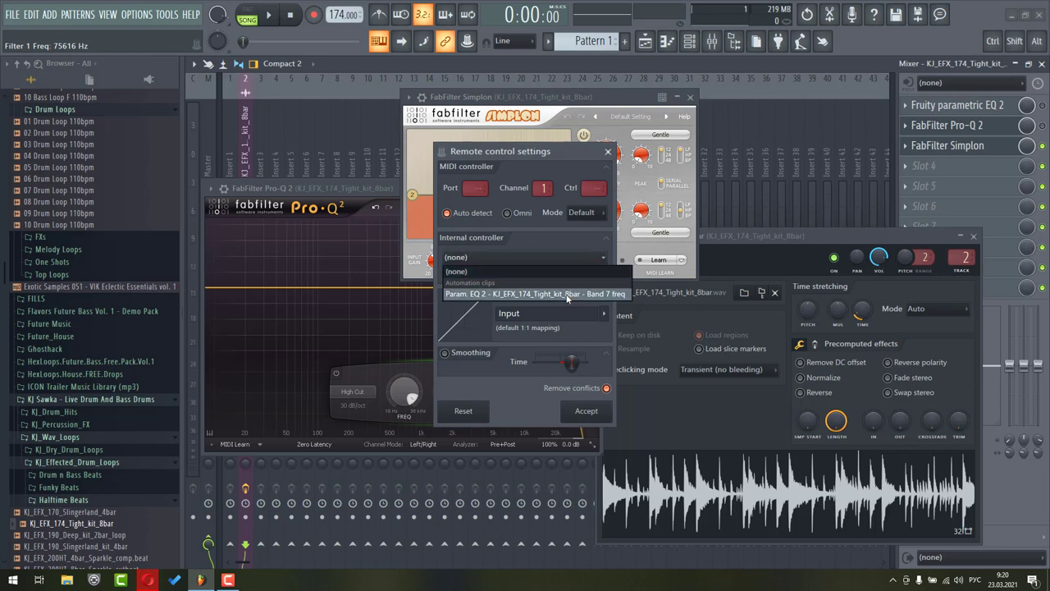
pyautogui.click(566, 293)
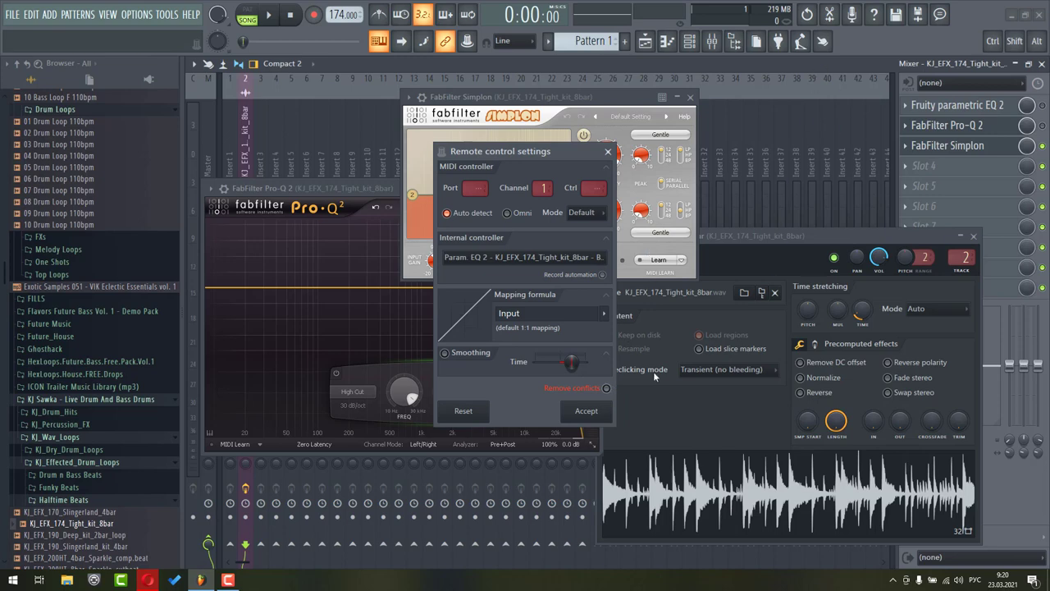
pyautogui.click(586, 411)
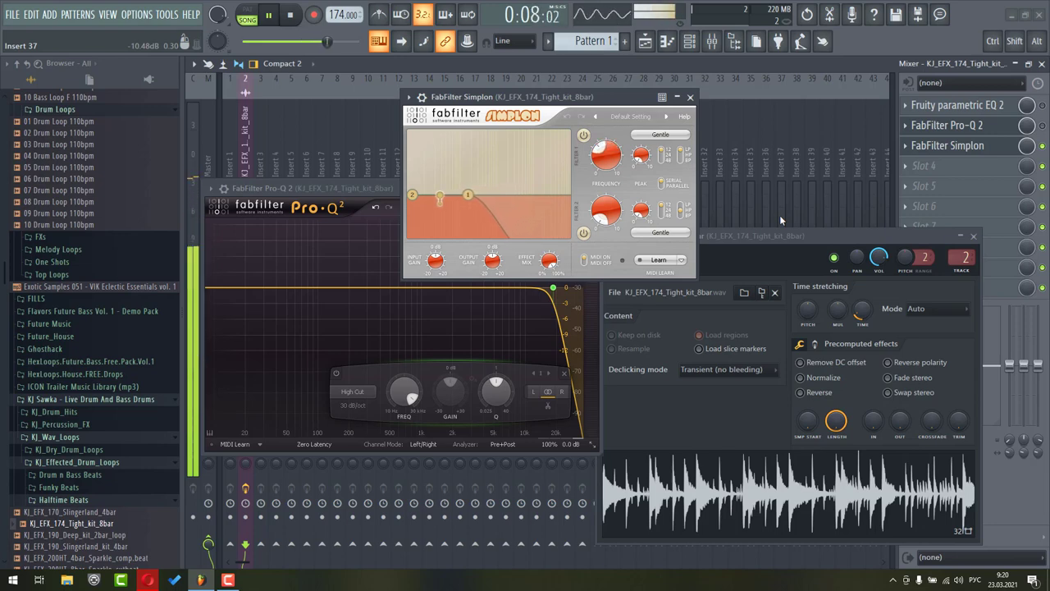
pyautogui.press('space')
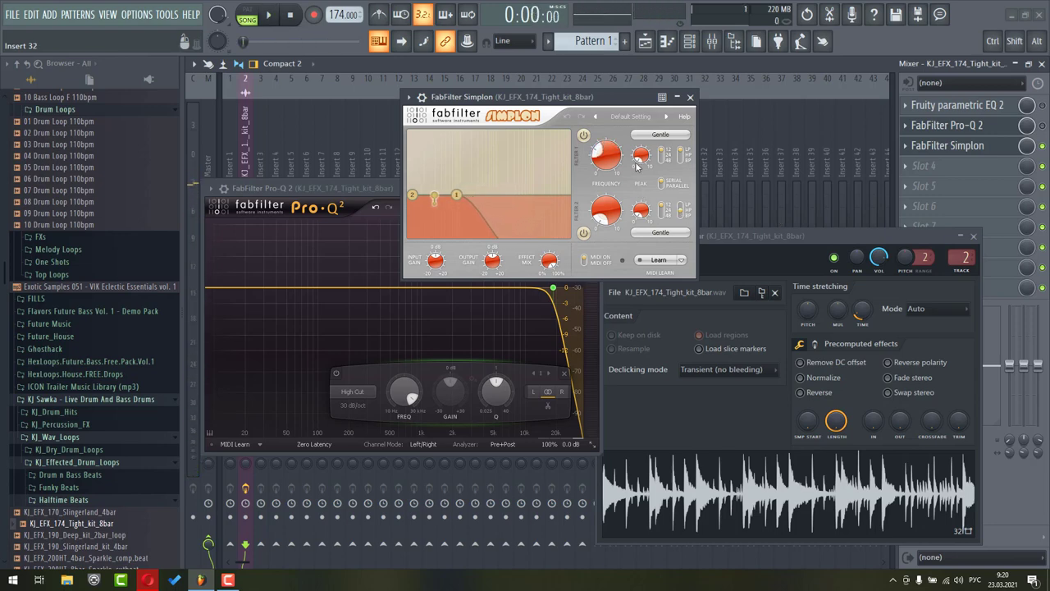
# Disable Filter 1 in Simplon and create an automation clip for the Filter 2 frequency.
pyautogui.click(584, 136)
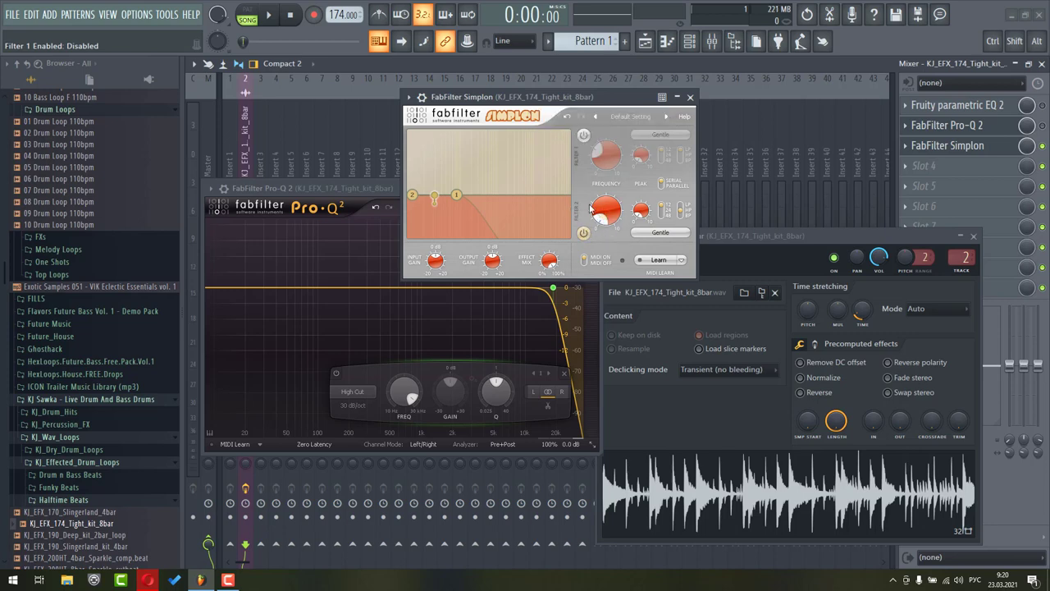
pyautogui.rightClick(613, 210)
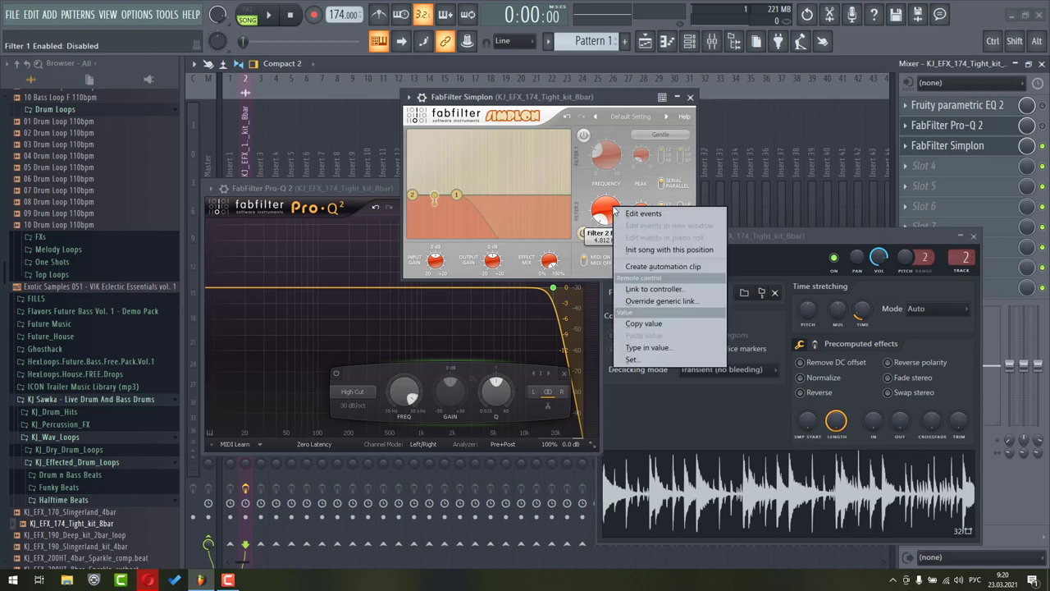
pyautogui.click(653, 267)
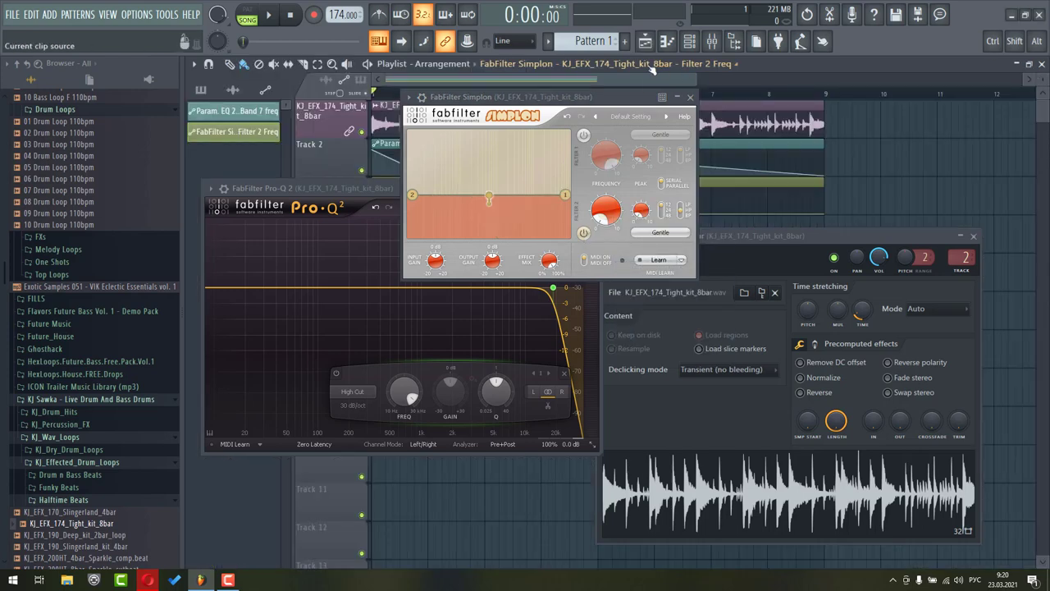
# Move the Simplon window off the middle of the playlist and briefly play the loop.
pyautogui.moveTo(418, 97); pyautogui.dragTo(727, 63)
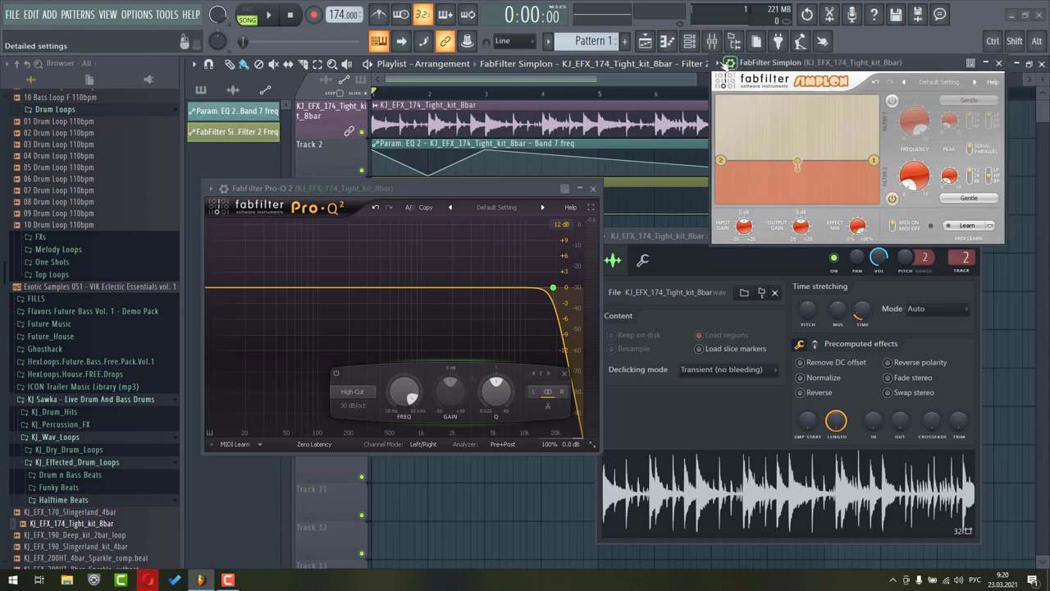
pyautogui.press('space')
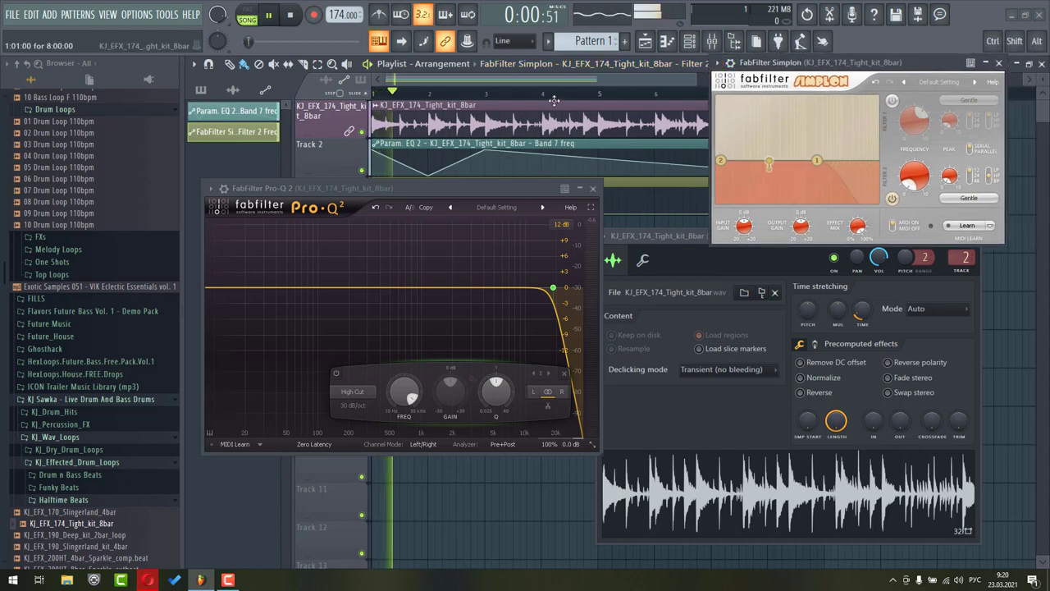
pyautogui.press('space')
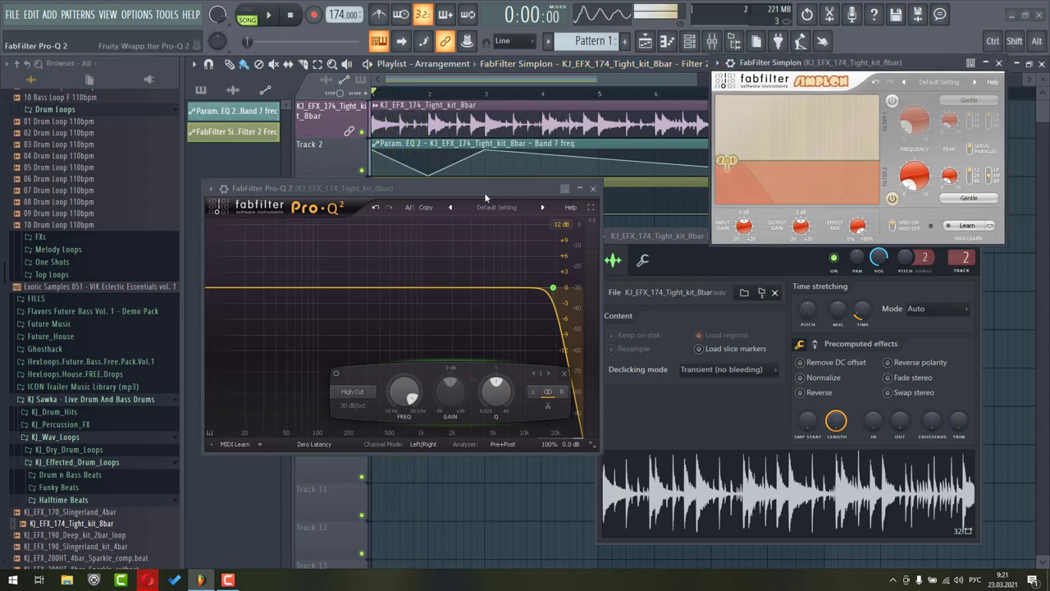
# Close the Pro-Q 2 and drum loop channel windows and place the Simplon window below the playlist clips.
pyautogui.click(596, 188)
pyautogui.press('F9')
pyautogui.press('F5')
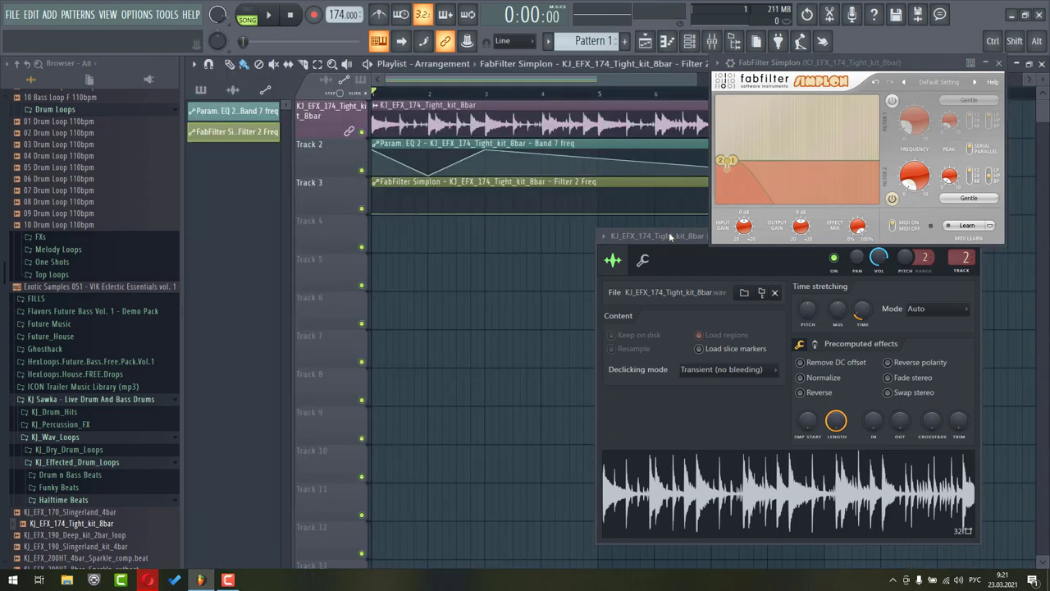
pyautogui.moveTo(670, 237); pyautogui.dragTo(599, 292)
pyautogui.click(901, 291)
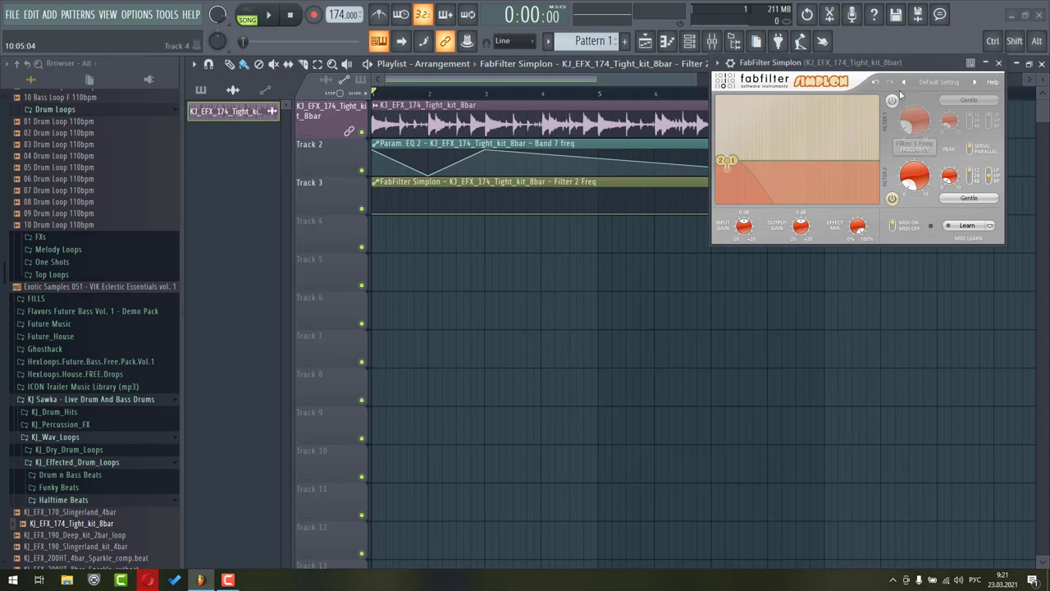
pyautogui.moveTo(905, 66); pyautogui.dragTo(759, 252)
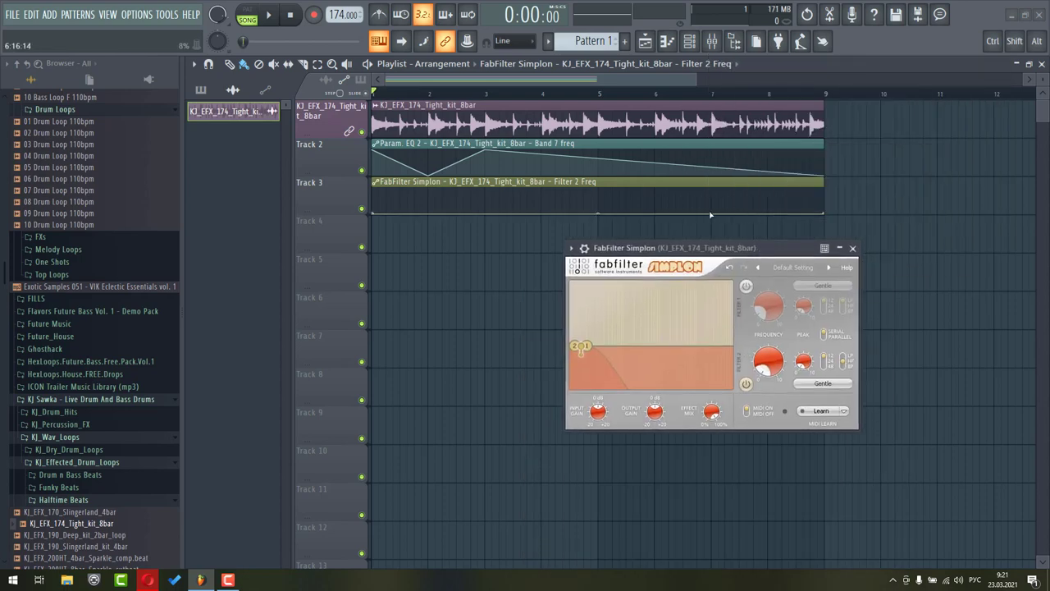
# Add a point at bar 7 to the Filter 2 frequency automation, raise its end point to about 35%, and audition it from bar 5.
pyautogui.rightClick(711, 214)
pyautogui.moveTo(823, 215); pyautogui.dragTo(825, 206)
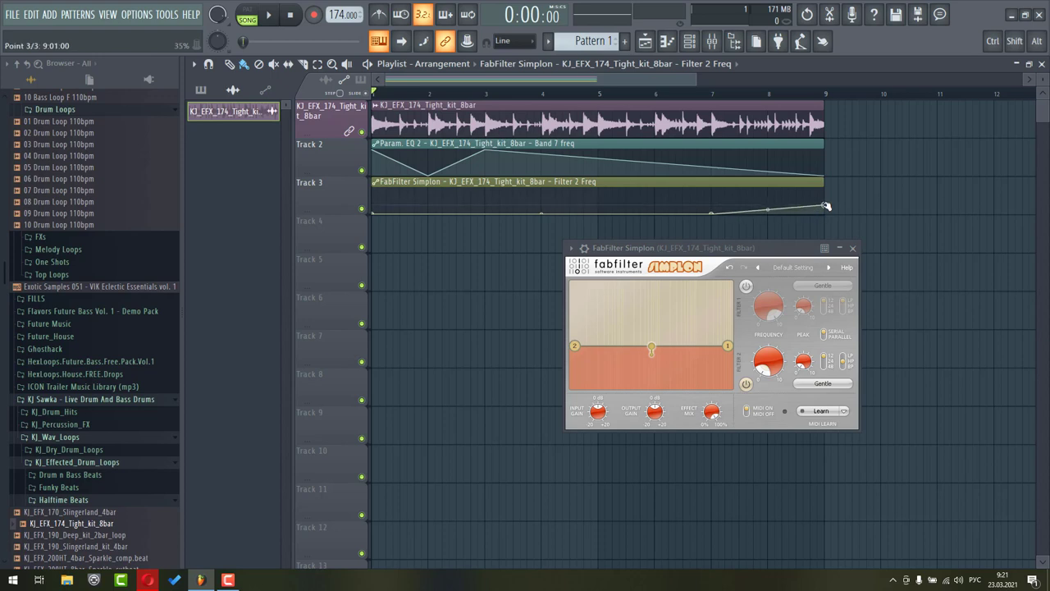
pyautogui.click(601, 102)
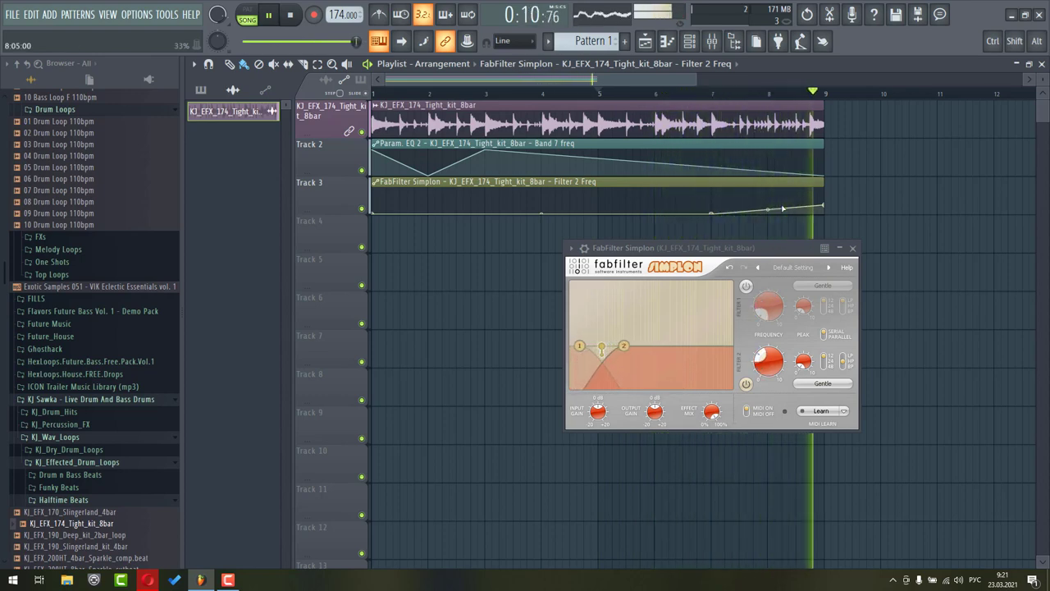
pyautogui.press('space')
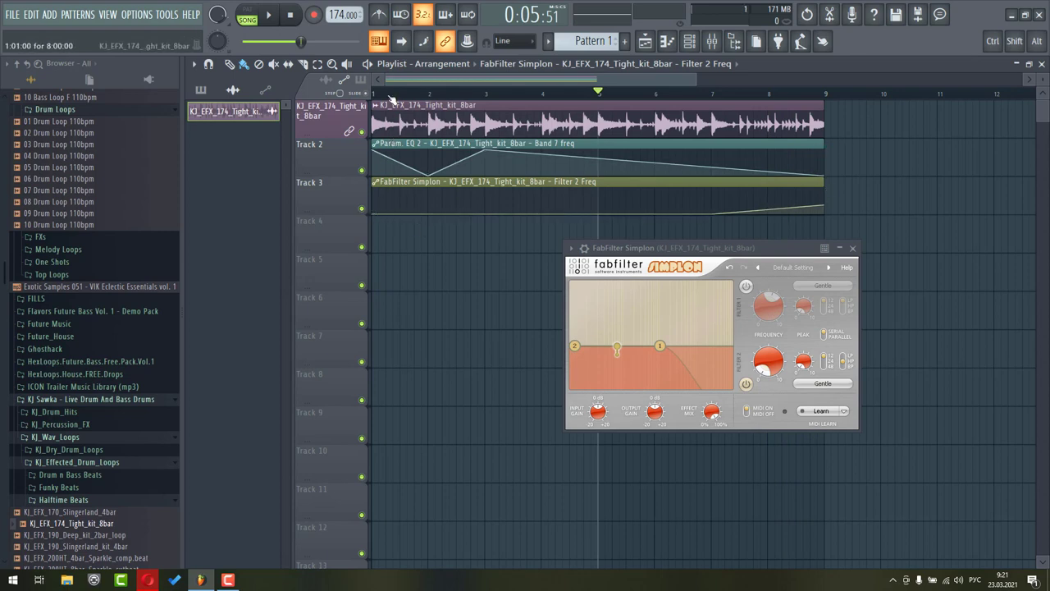
# Play from just before bar 7 while raising the end point of the Filter 2 frequency automation further, and stop playback.
pyautogui.click(705, 94)
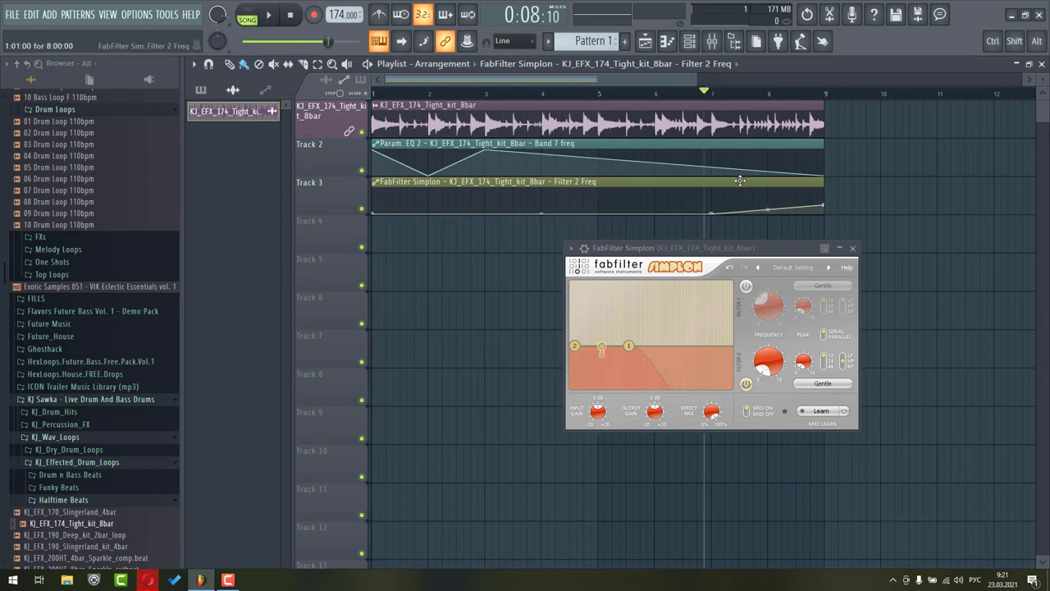
pyautogui.press('space')
pyautogui.moveTo(823, 205); pyautogui.dragTo(828, 196)
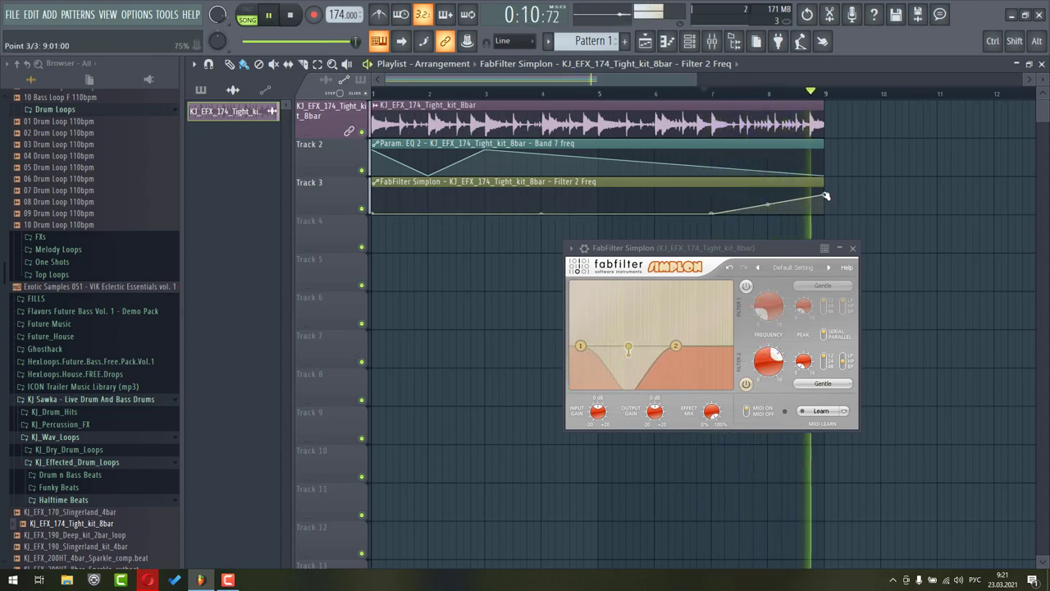
pyautogui.press('space')
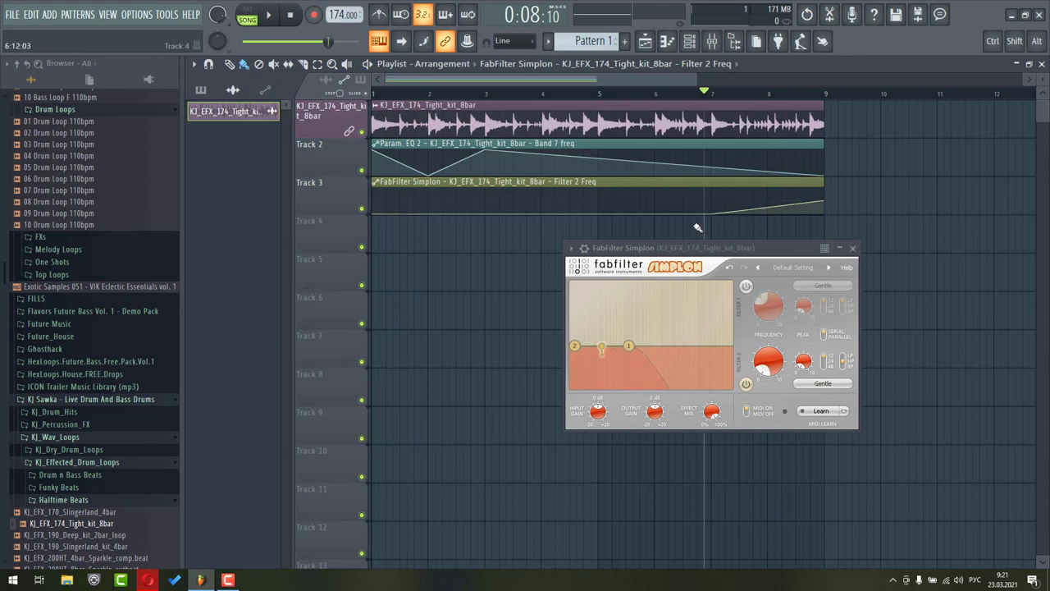
# Load Fruity Love Philter in the fourth effect slot of the drum loop's mixer track and look through its presets.
pyautogui.click(760, 252)
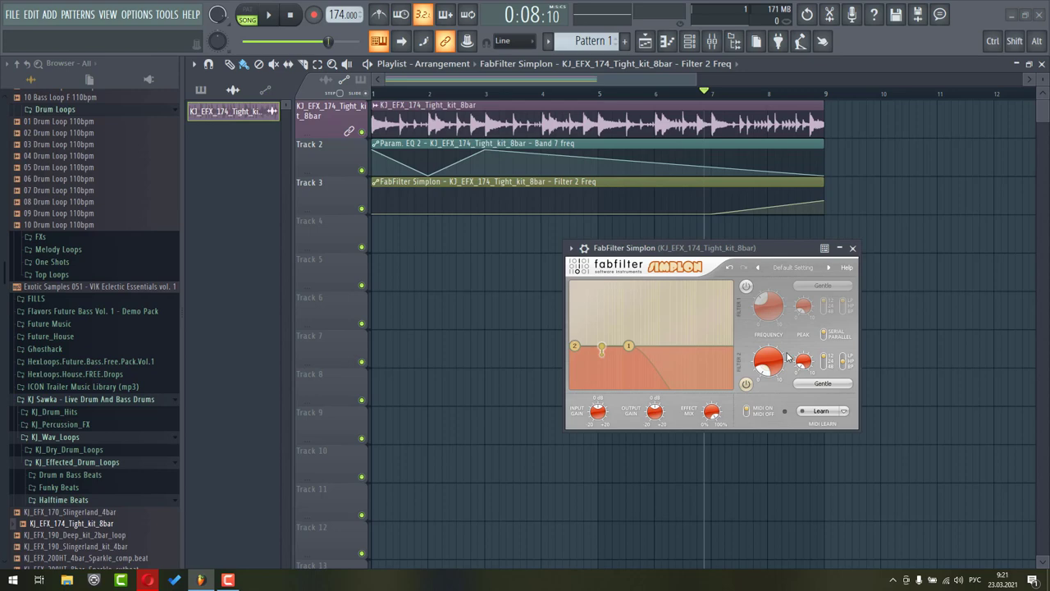
pyautogui.click(713, 41)
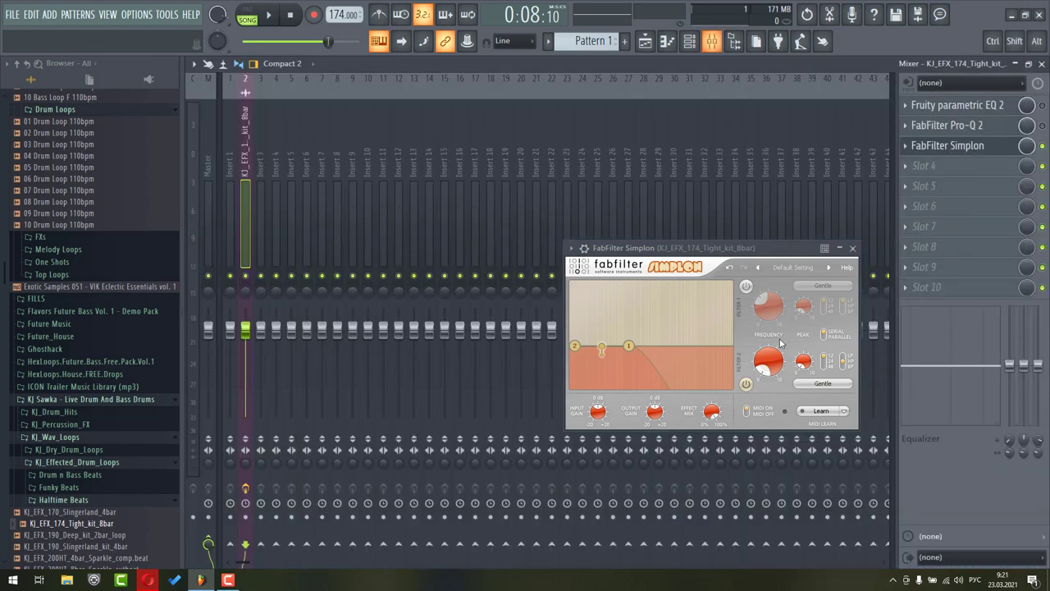
pyautogui.click(925, 168)
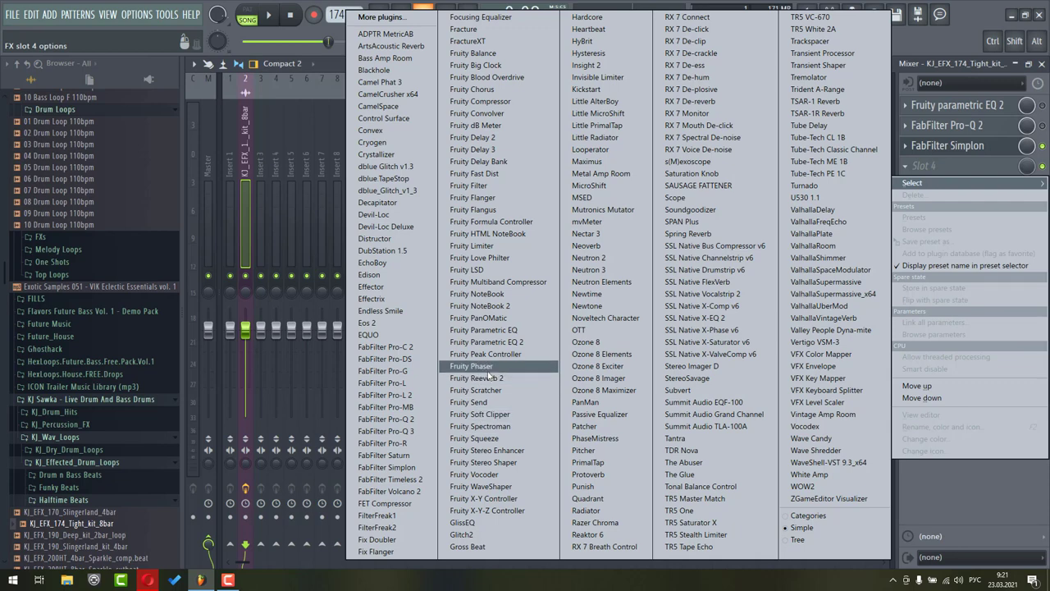
pyautogui.click(506, 257)
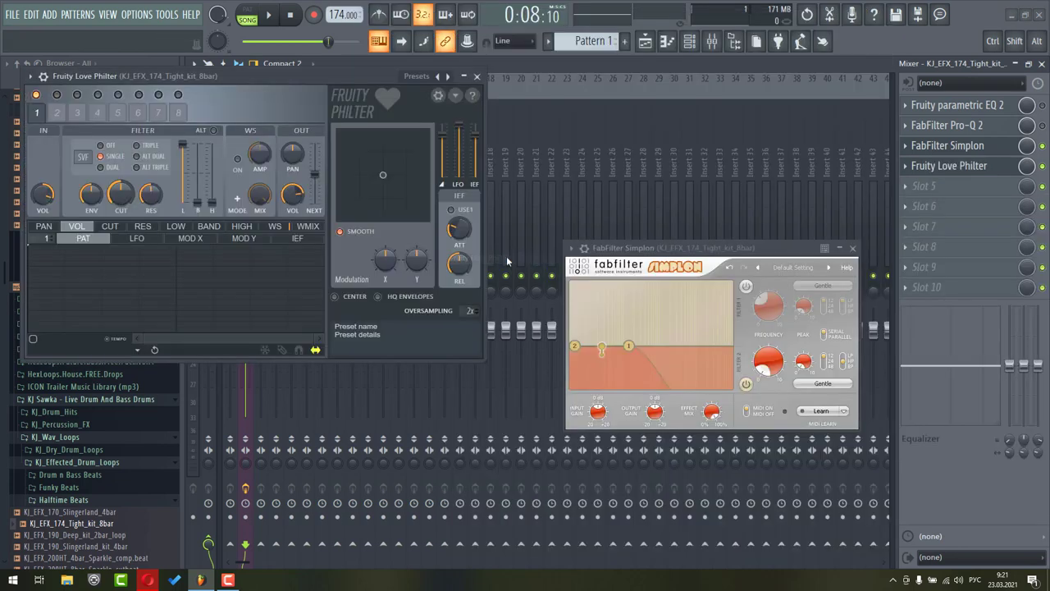
pyautogui.moveTo(329, 74); pyautogui.dragTo(548, 164)
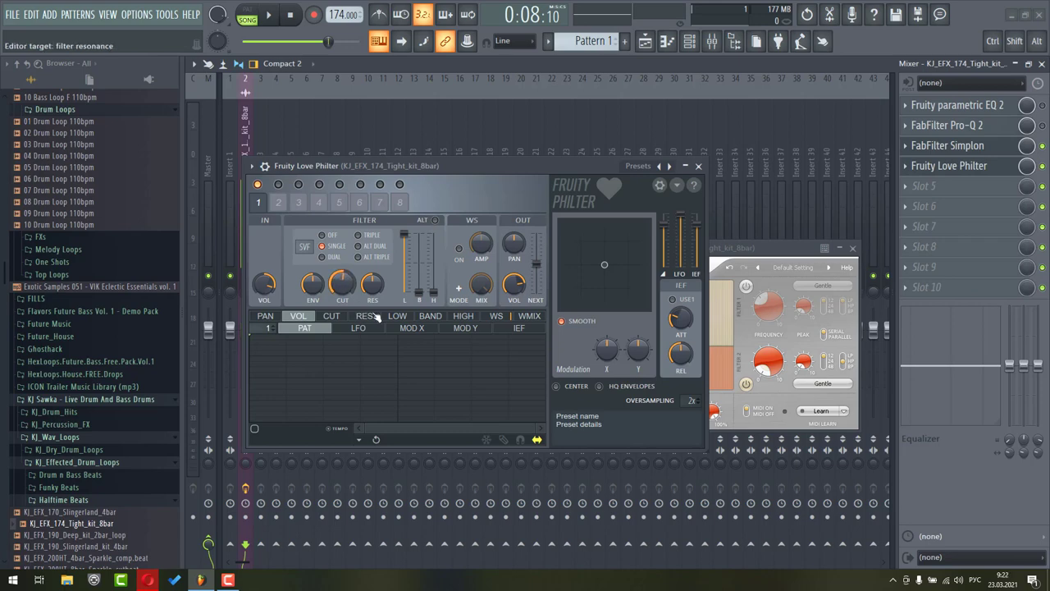
pyautogui.click(637, 166)
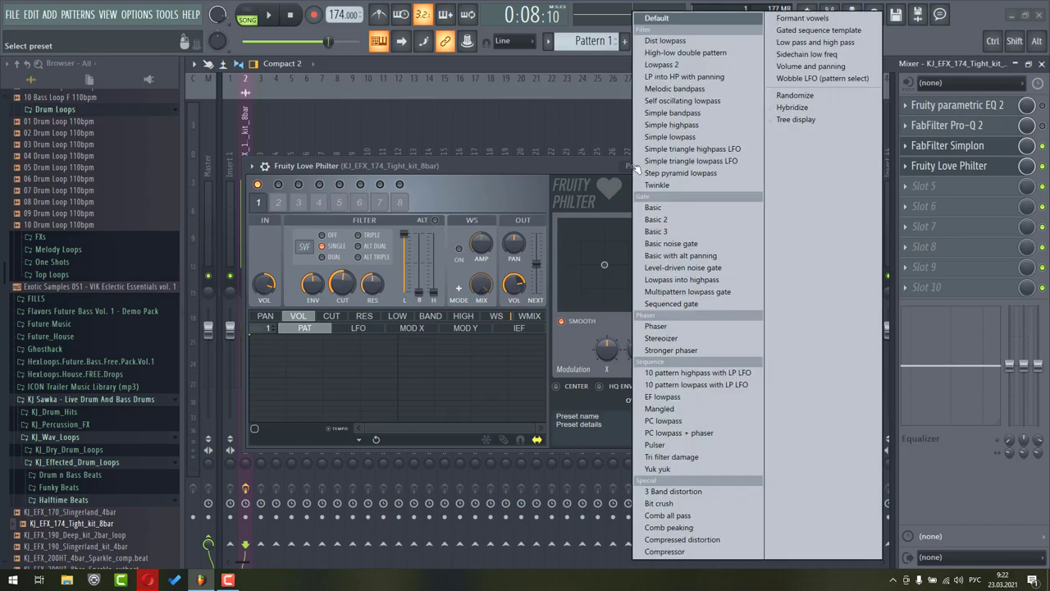
pyautogui.click(575, 180)
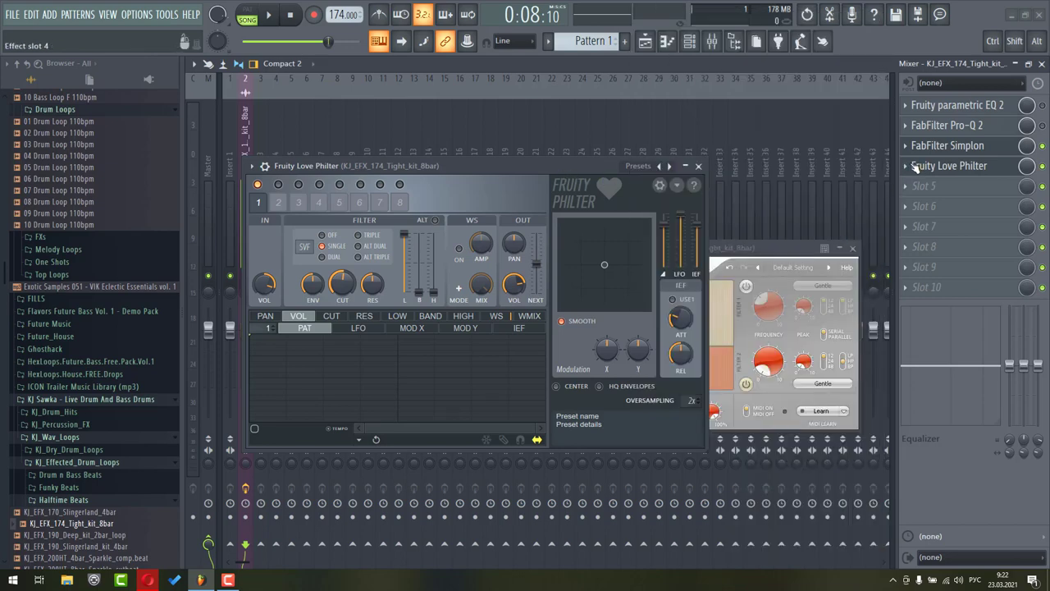
# Replace Fruity Love Philter in the fourth effect slot with Fruity Filter and move its window clear of Simplon.
pyautogui.click(906, 170)
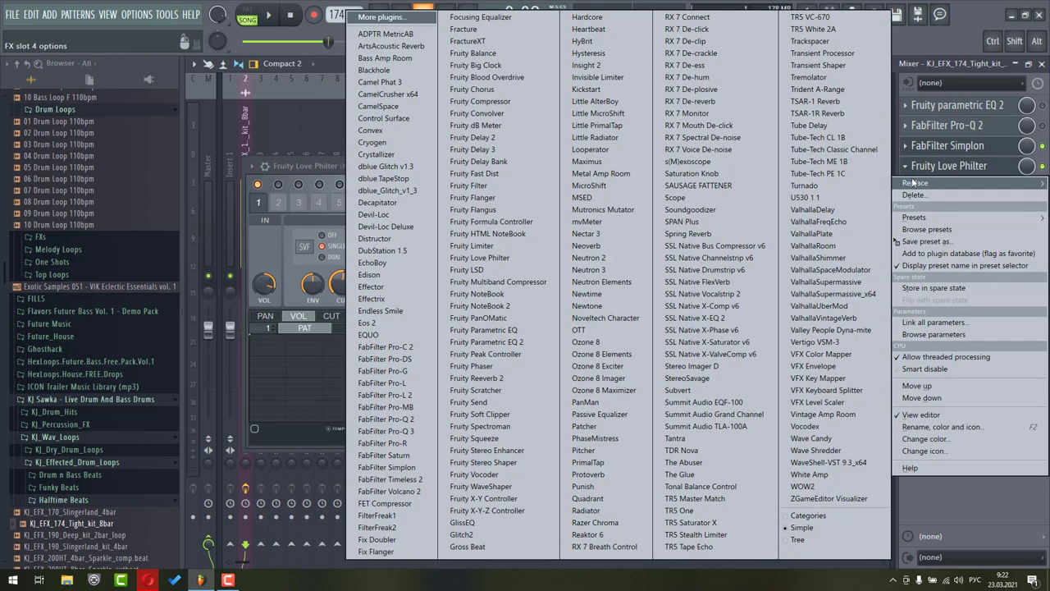
pyautogui.moveTo(914, 182)
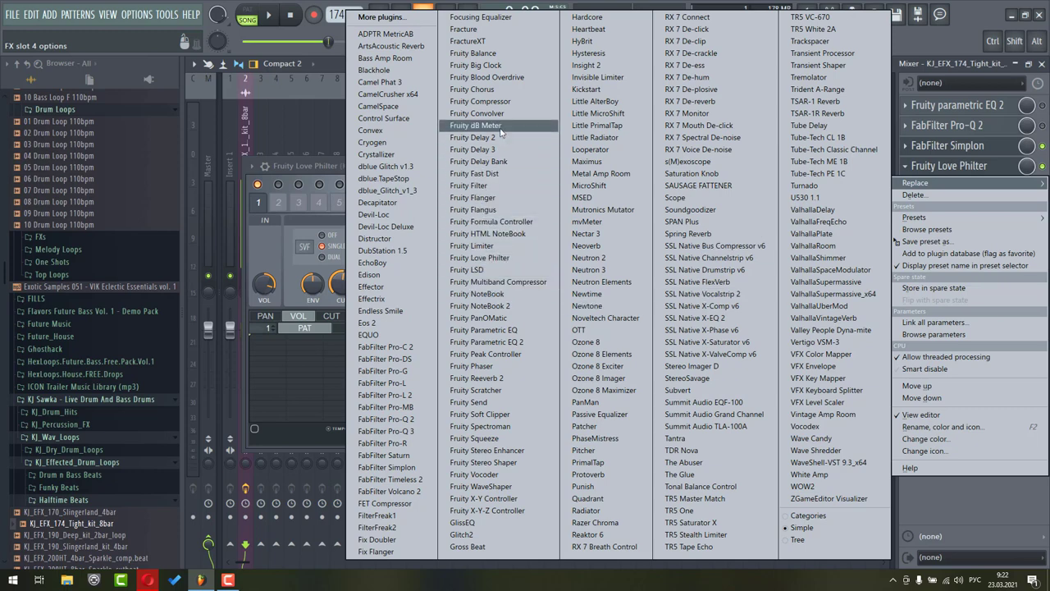
pyautogui.click(481, 186)
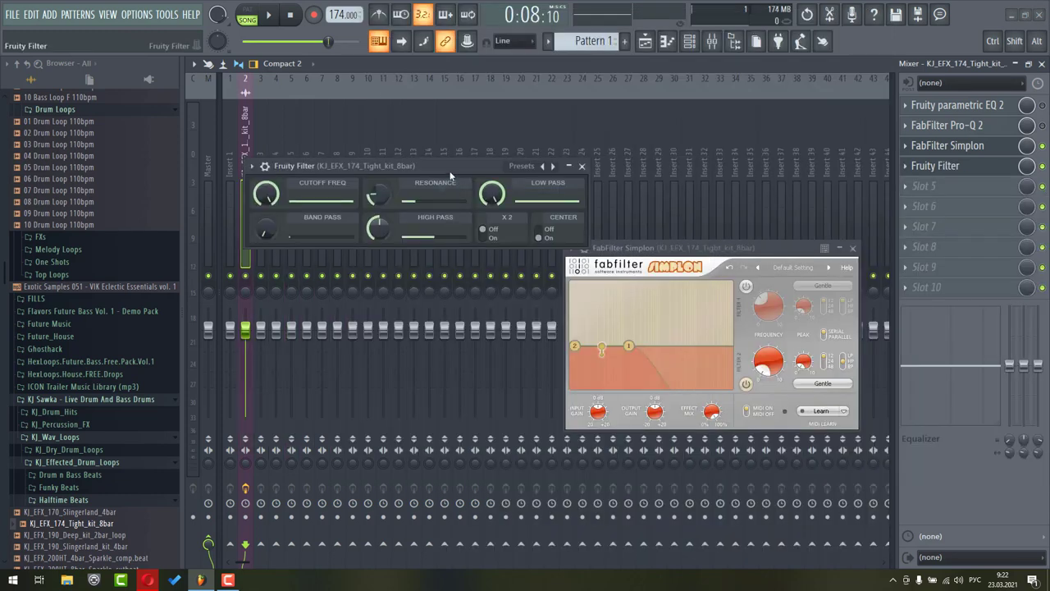
pyautogui.moveTo(460, 166); pyautogui.dragTo(535, 156)
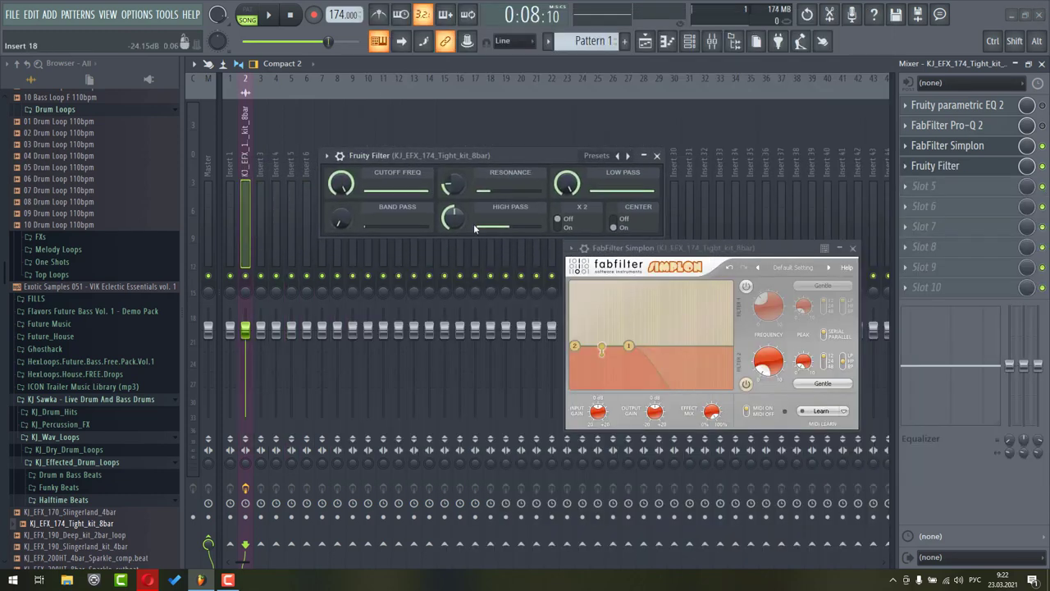
# Turn Fruity Filter's high pass fully down and audition cutoff frequency sweeps with only the low pass at maximum.
pyautogui.press('space')
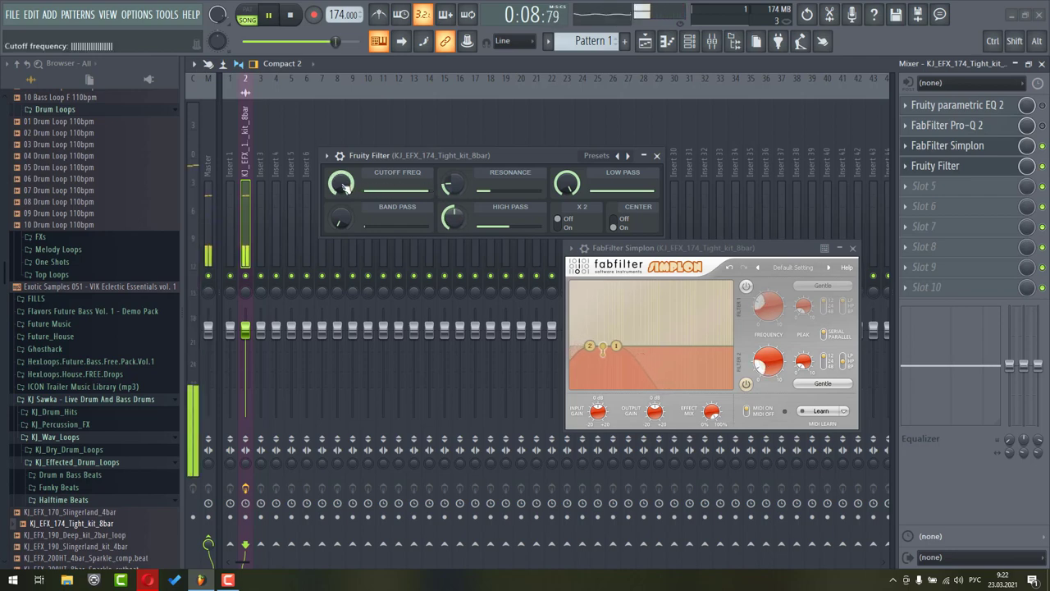
pyautogui.moveTo(339, 183); pyautogui.dragTo(340, 148)
pyautogui.press('space')
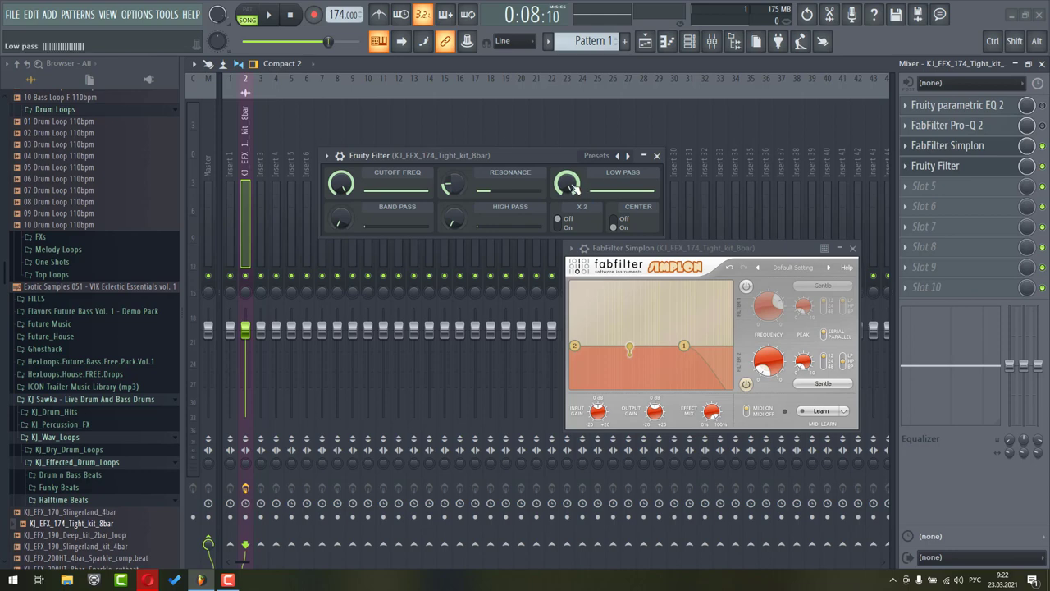
pyautogui.press('space')
pyautogui.moveTo(340, 184)
pyautogui.mouseDown()
pyautogui.moveTo(339, 211)
pyautogui.moveTo(339, 177)
pyautogui.mouseUp()
pyautogui.press('space')
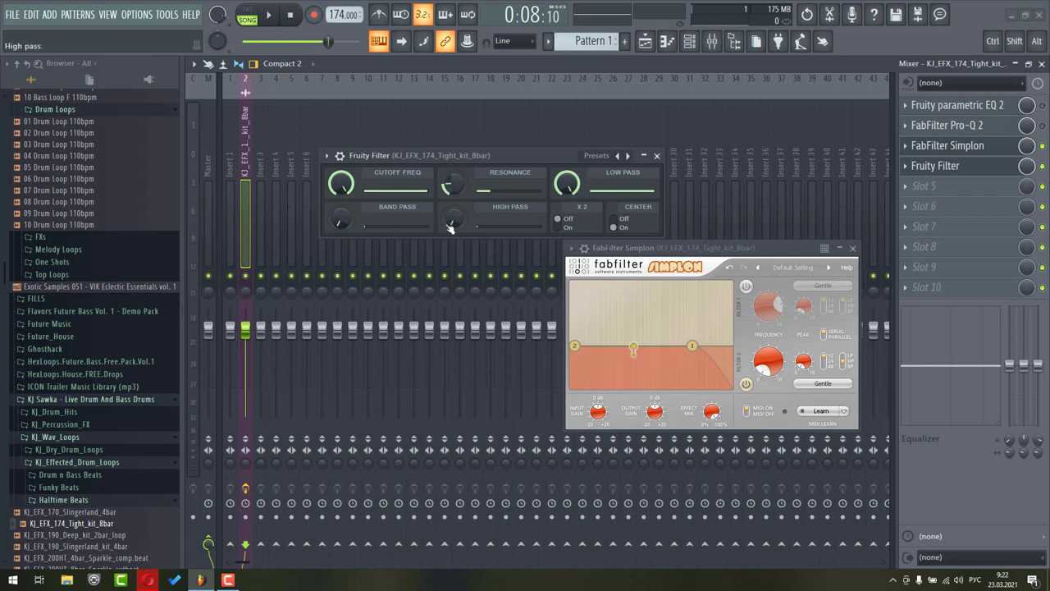
# Set Fruity Filter's high pass to maximum and low pass to minimum, and sweep the cutoff frequency fully down during playback.
pyautogui.moveTo(452, 216); pyautogui.dragTo(453, 201)
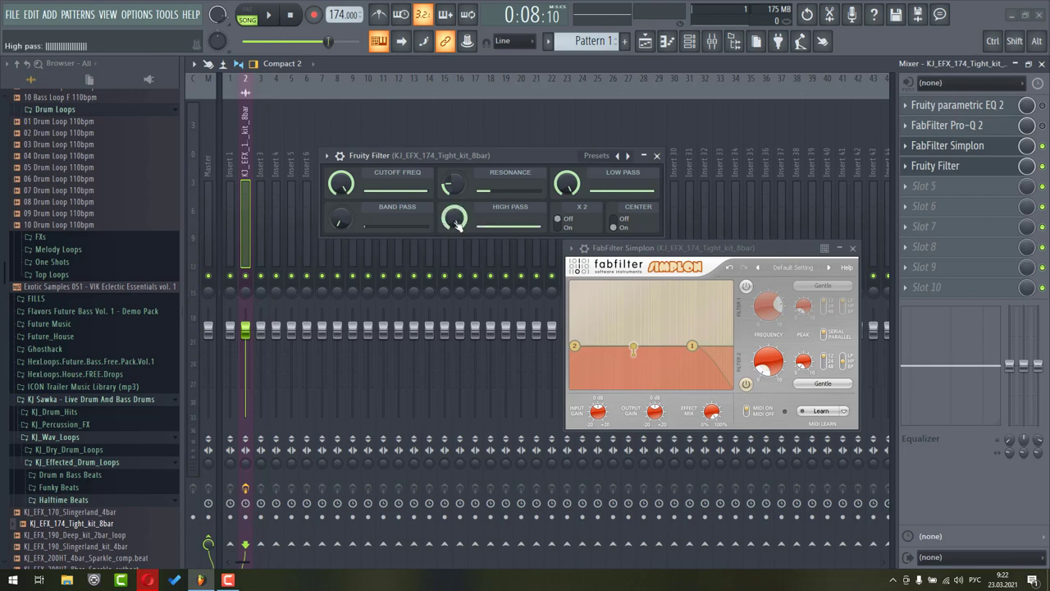
pyautogui.moveTo(566, 184); pyautogui.dragTo(566, 213)
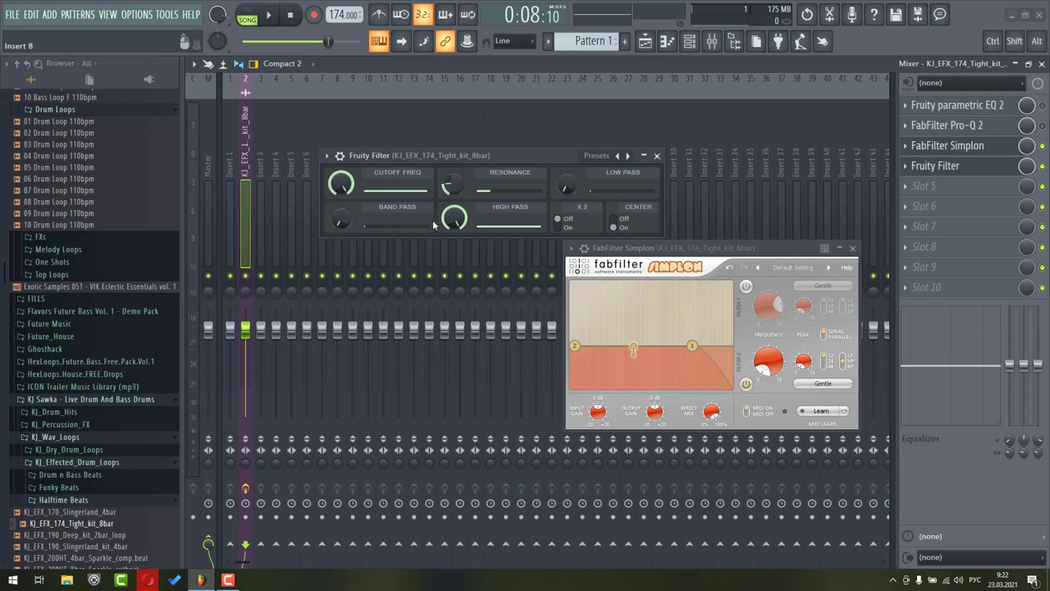
pyautogui.press('space')
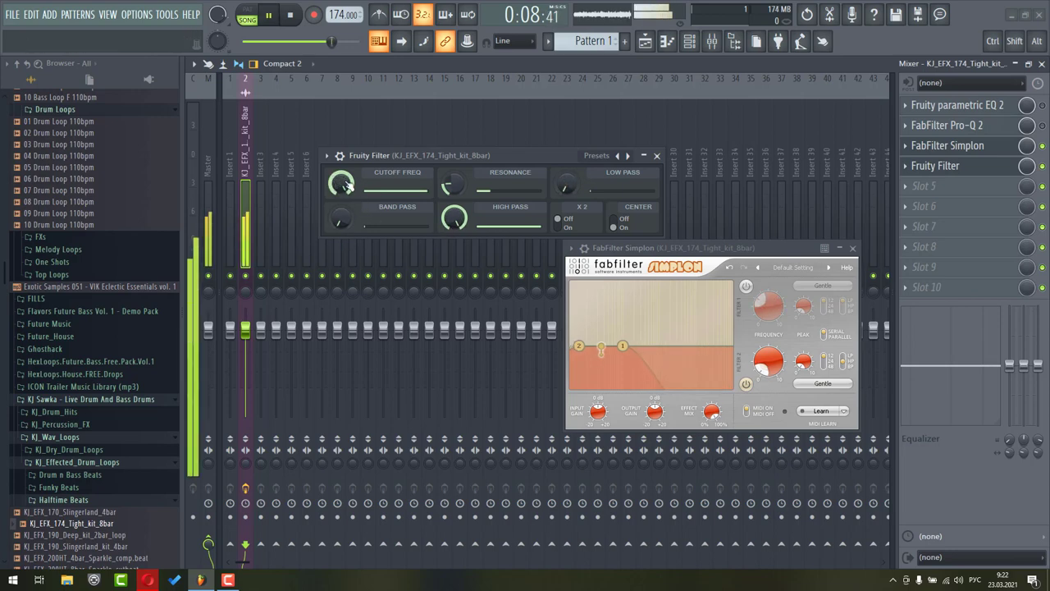
pyautogui.moveTo(346, 185); pyautogui.dragTo(345, 243)
pyautogui.press('space')
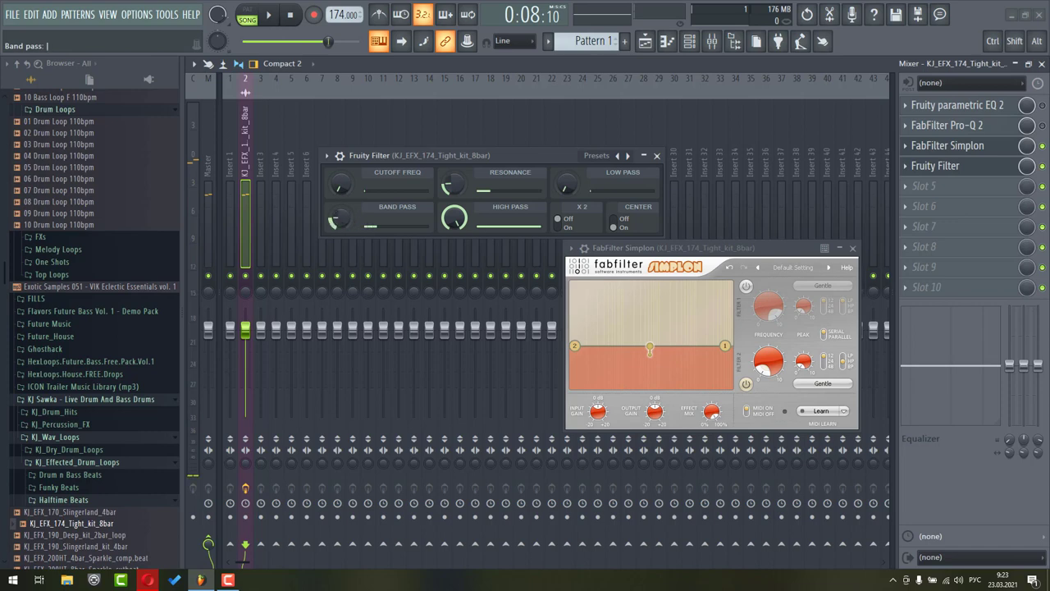
# Set Fruity Filter's band pass to maximum and its high pass to minimum.
pyautogui.moveTo(341, 218); pyautogui.dragTo(342, 192)
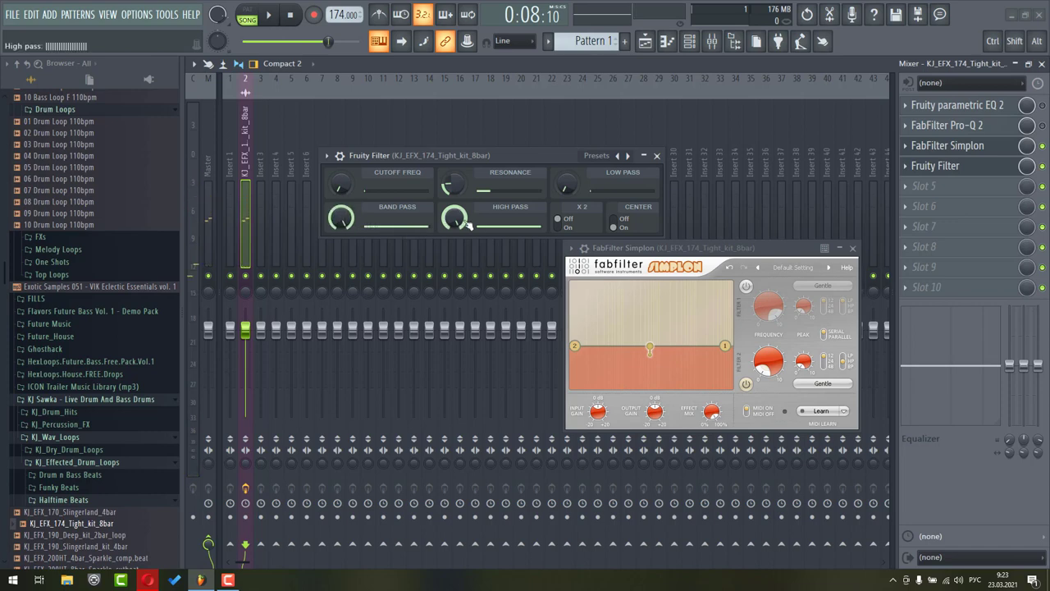
pyautogui.moveTo(464, 220); pyautogui.dragTo(464, 268)
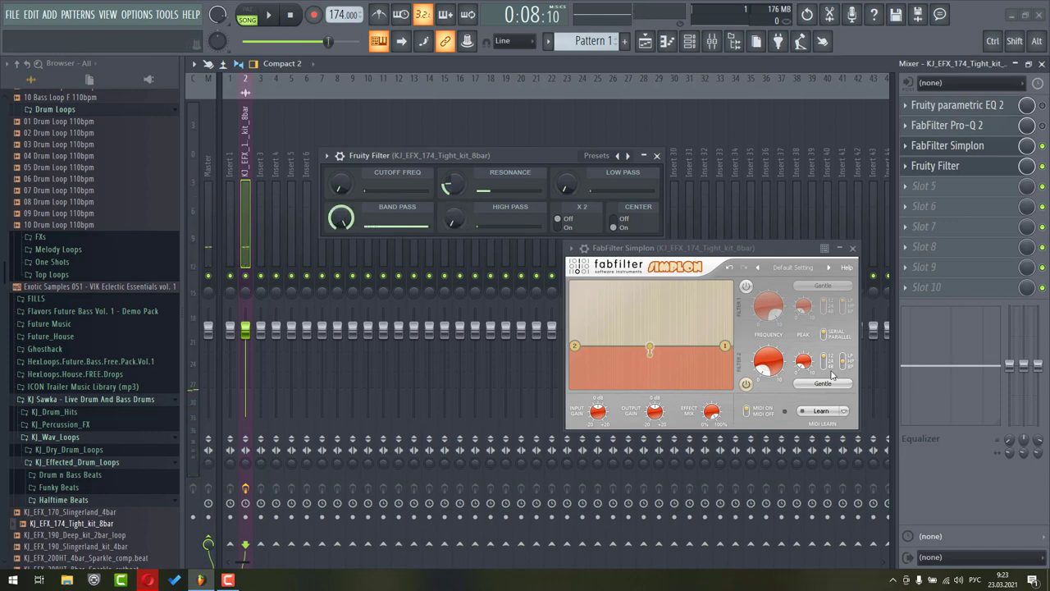
# Enable Simplon's Filter 1, bring both filter frequencies together into a band-pass peak, and switch both filters off.
pyautogui.click(746, 286)
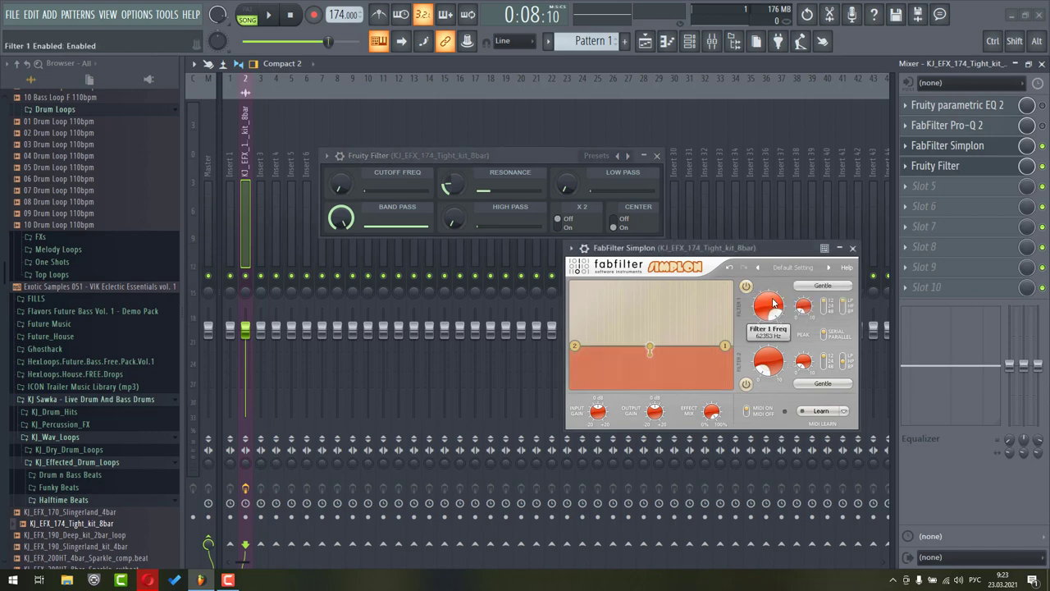
pyautogui.moveTo(768, 306); pyautogui.dragTo(768, 324)
pyautogui.moveTo(767, 366); pyautogui.dragTo(768, 340)
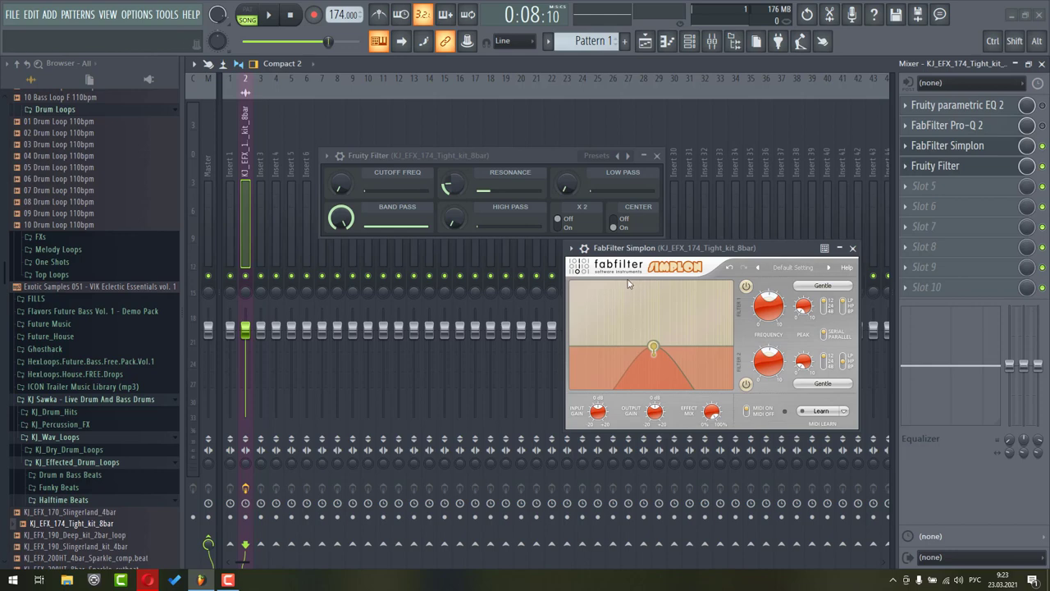
pyautogui.click(745, 383)
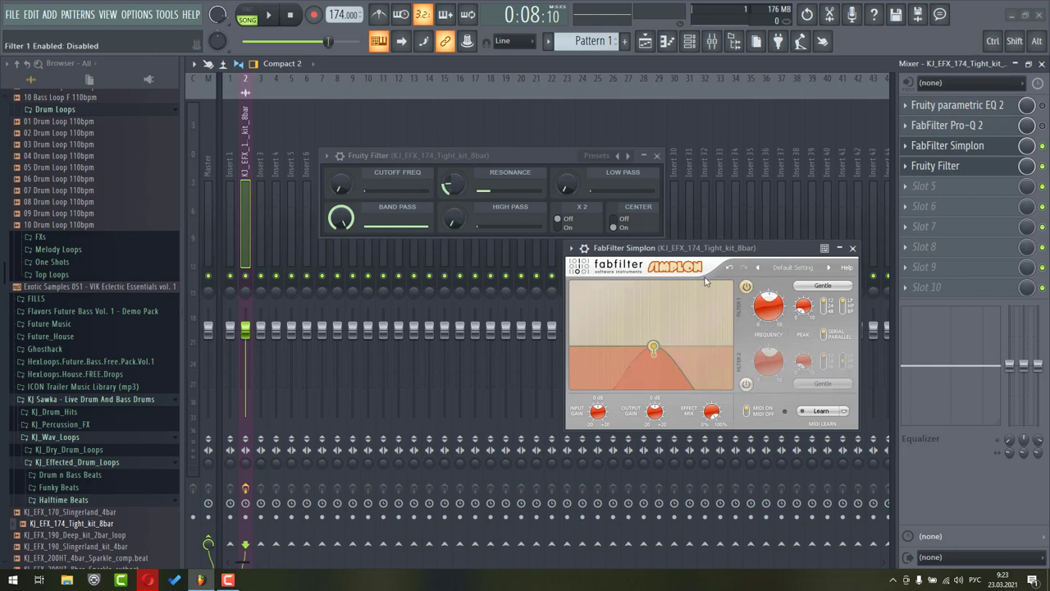
# Audition Fruity Filter's band pass while adjusting the cutoff frequency near its low end, stop playback, and open the playlist.
pyautogui.click(388, 157)
pyautogui.press('space')
pyautogui.moveTo(345, 188)
pyautogui.mouseDown()
pyautogui.moveTo(345, 113)
pyautogui.moveTo(346, 179)
pyautogui.mouseUp()
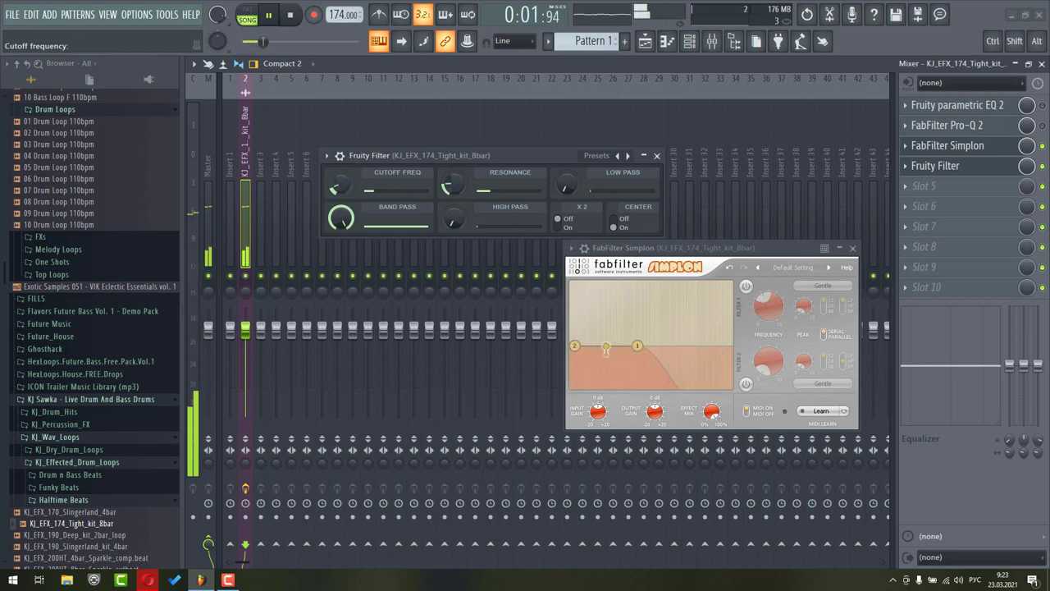
pyautogui.press('space')
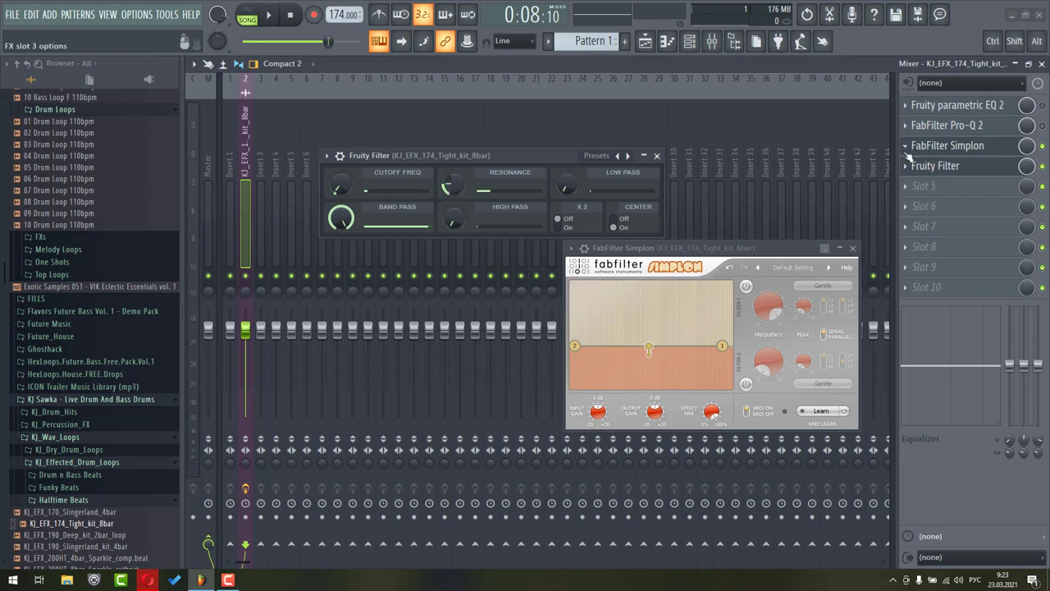
pyautogui.click(645, 41)
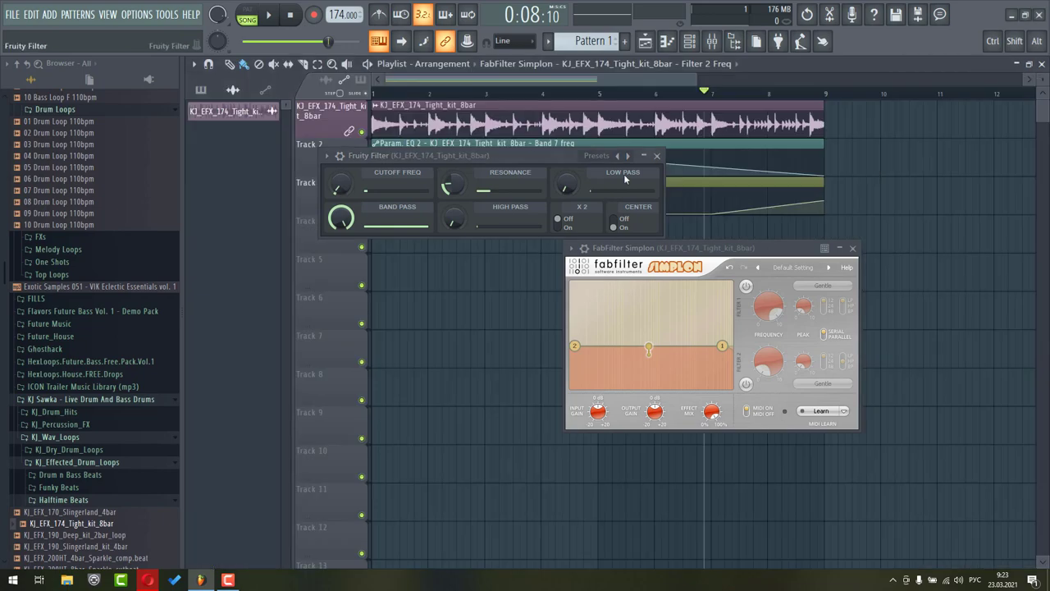